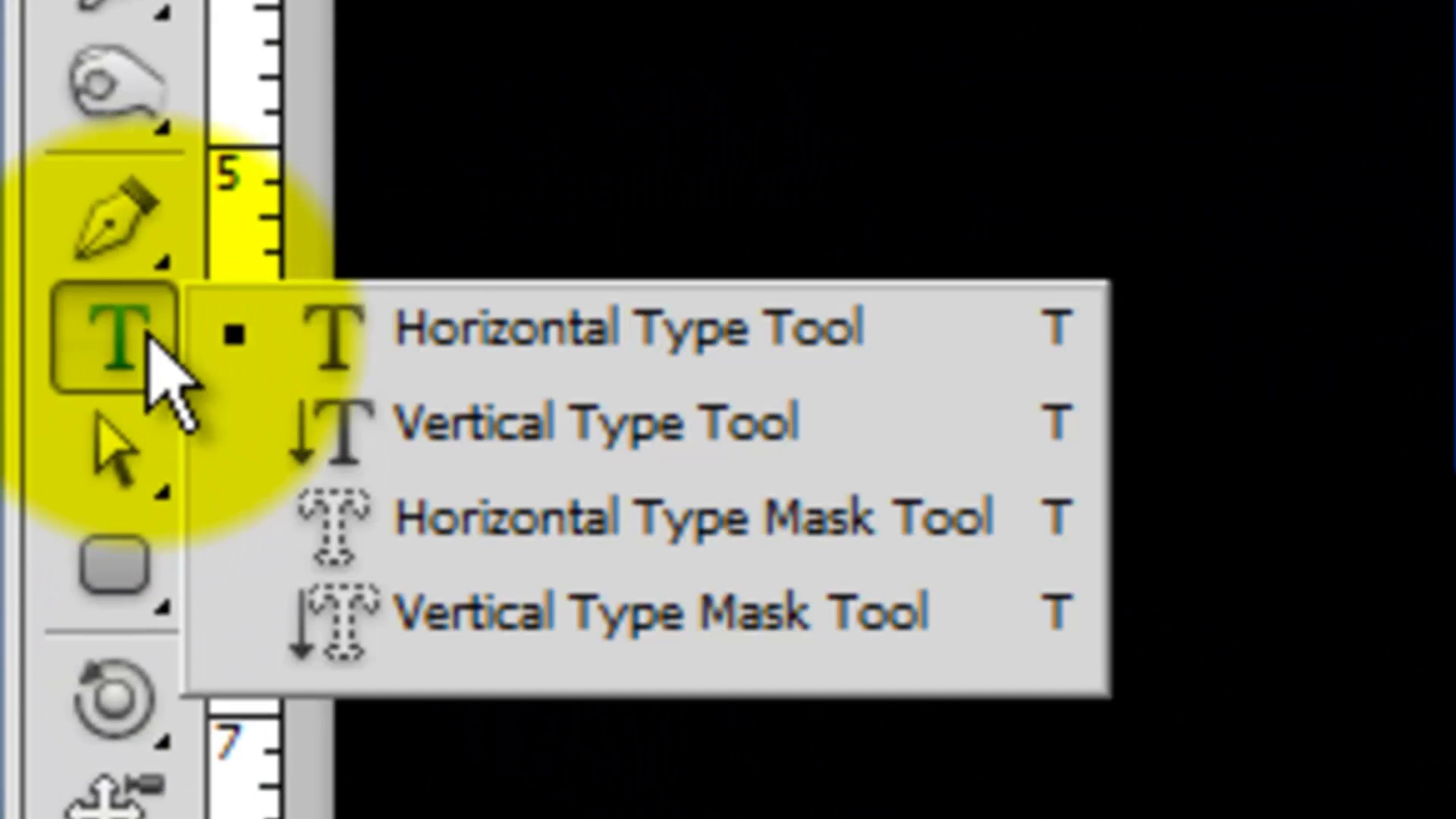
Load the Harley Boy and Barbie Girl lettering as a selection and expand it by 10 px
left_click_drag(125, 366, 544, 366)
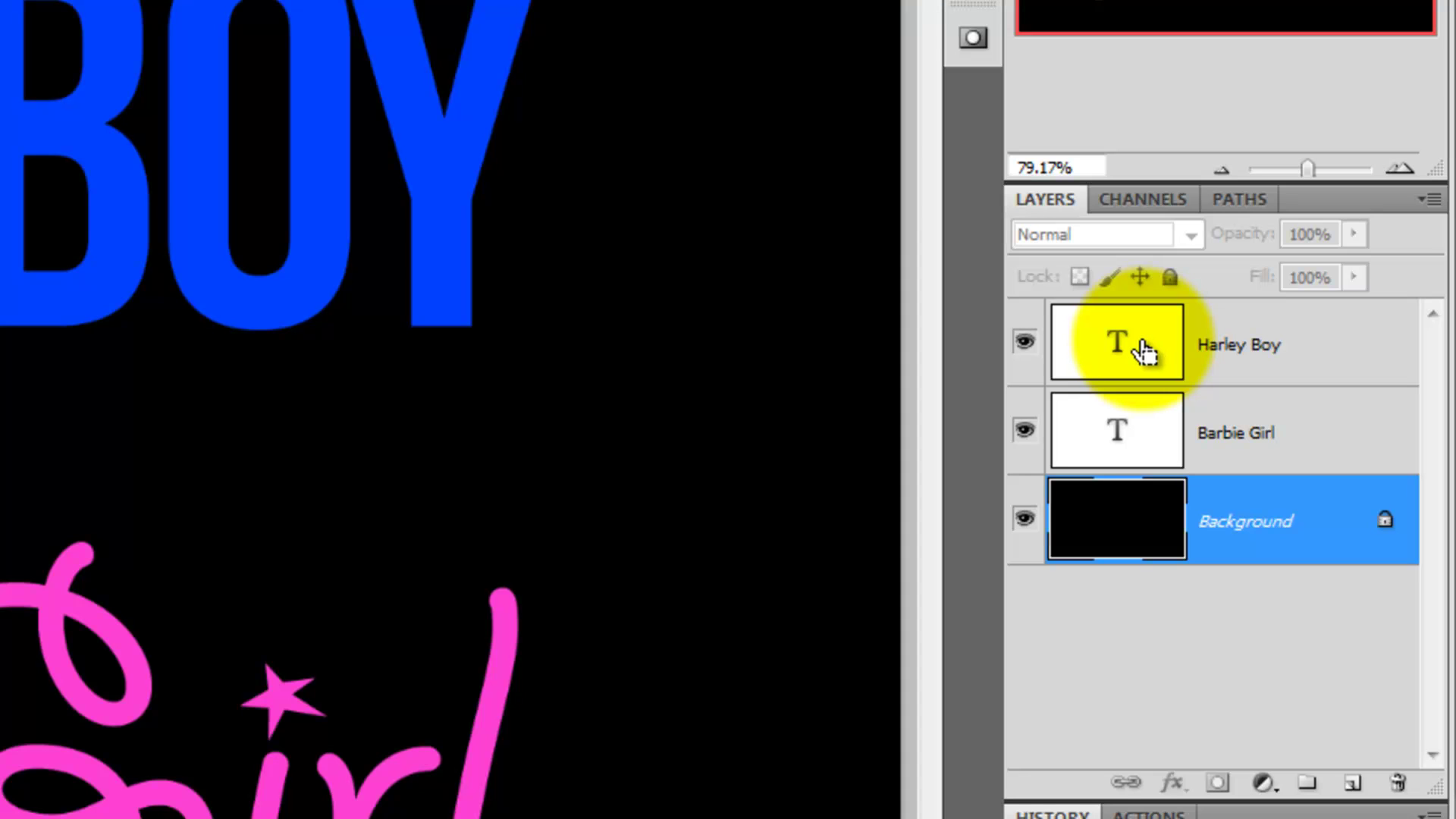
left_click(1143, 351, "ctrl")
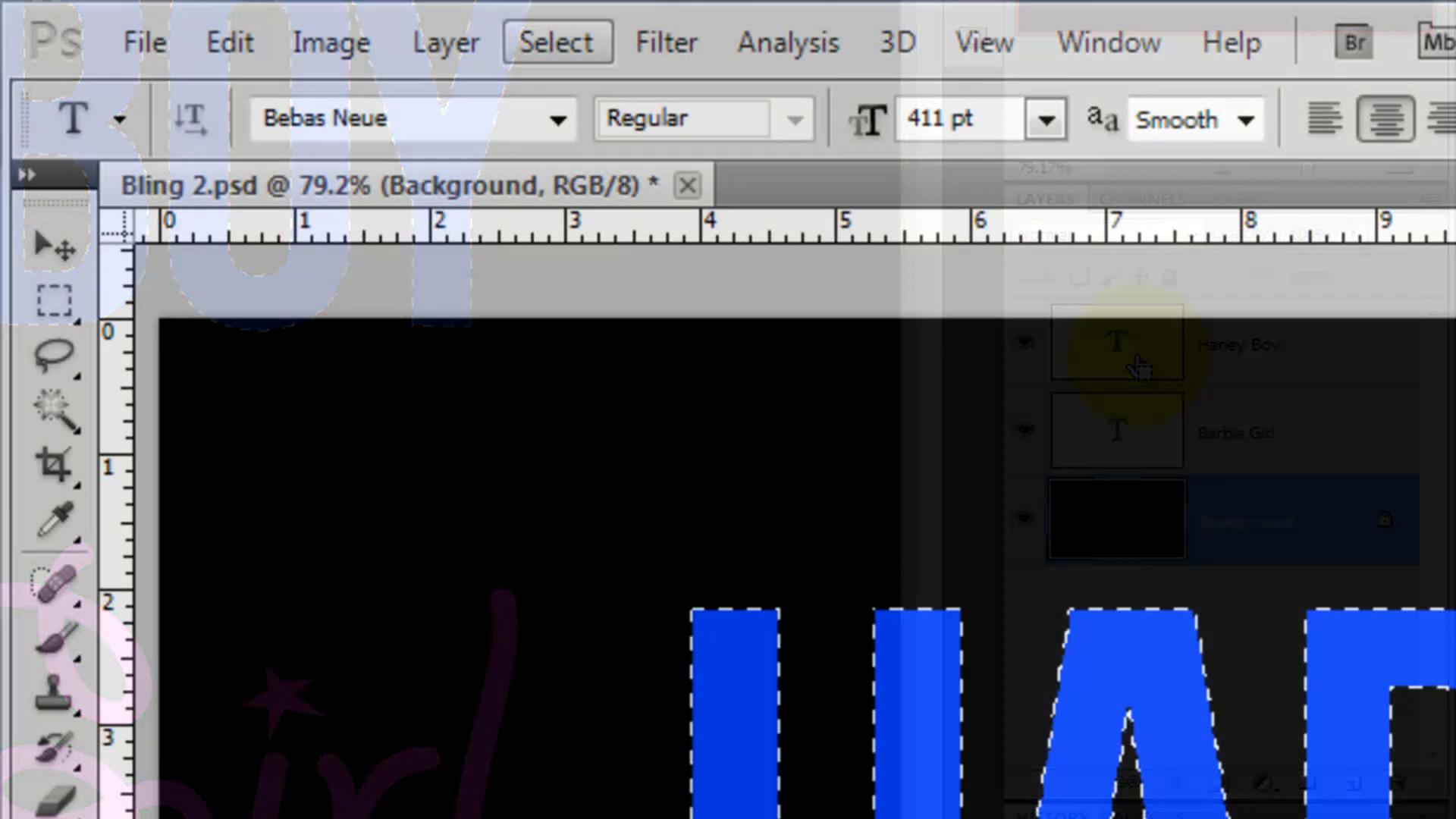
left_click(556, 42)
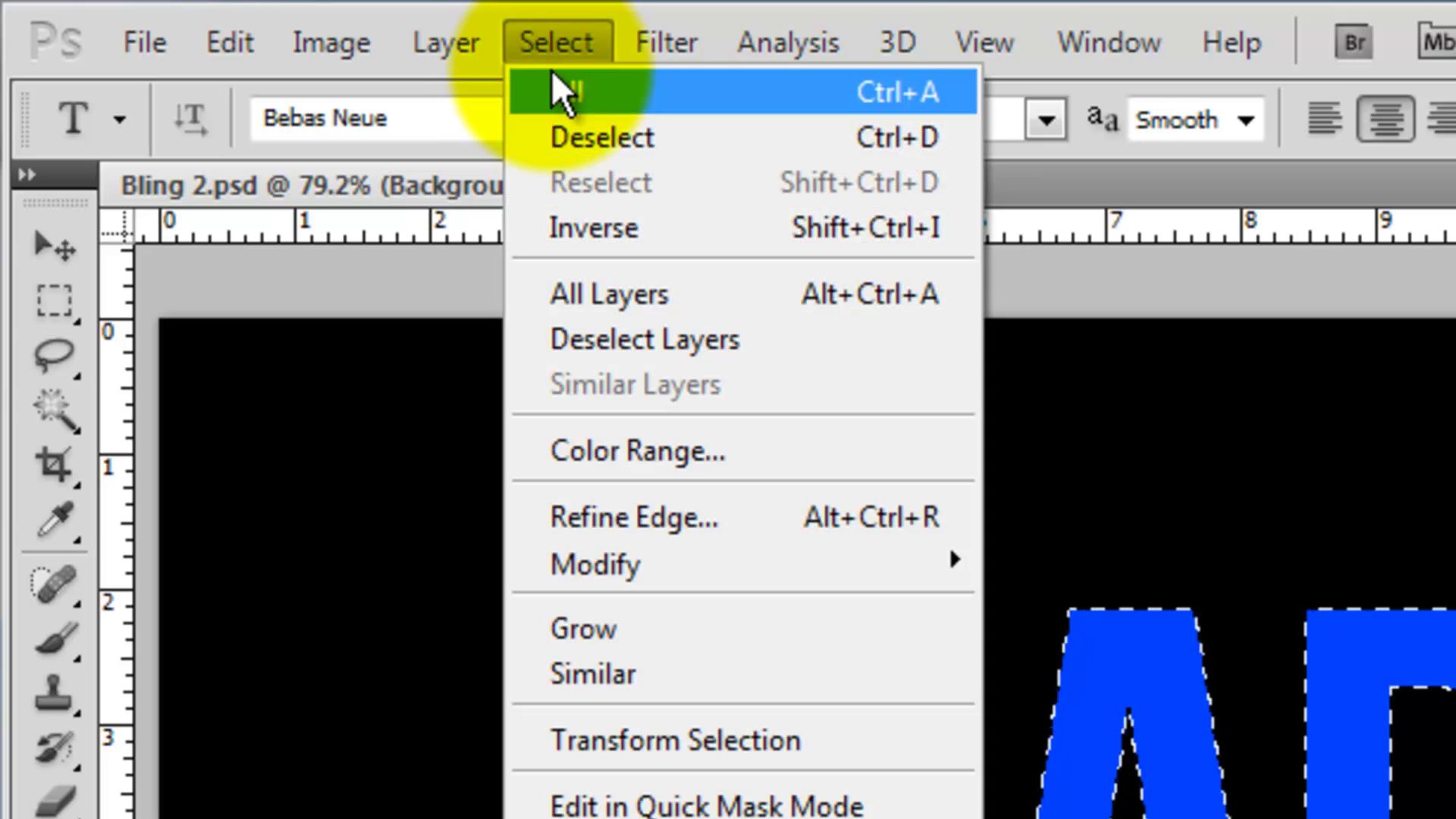
mouse_move(596, 564)
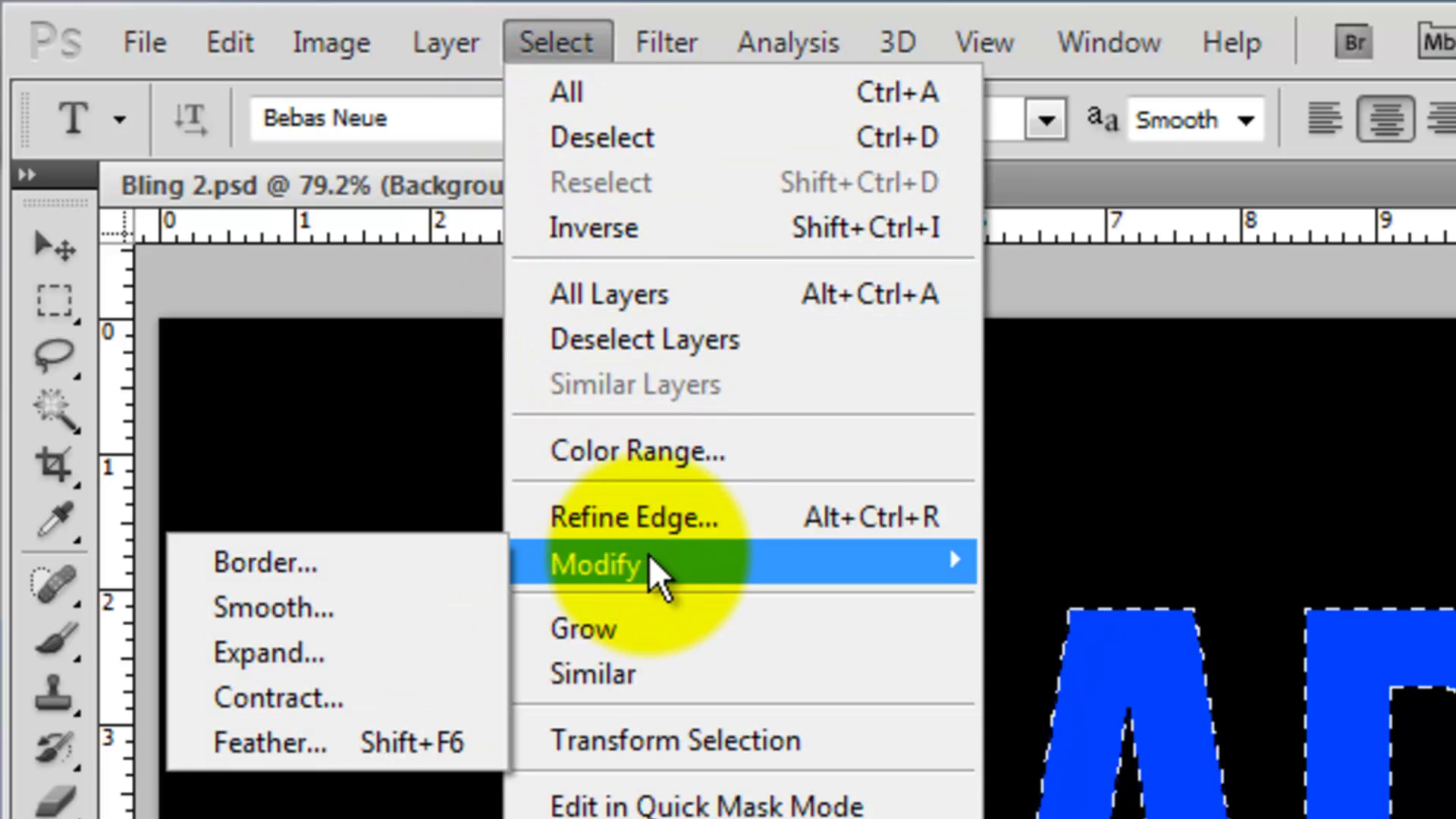
left_click(257, 660)
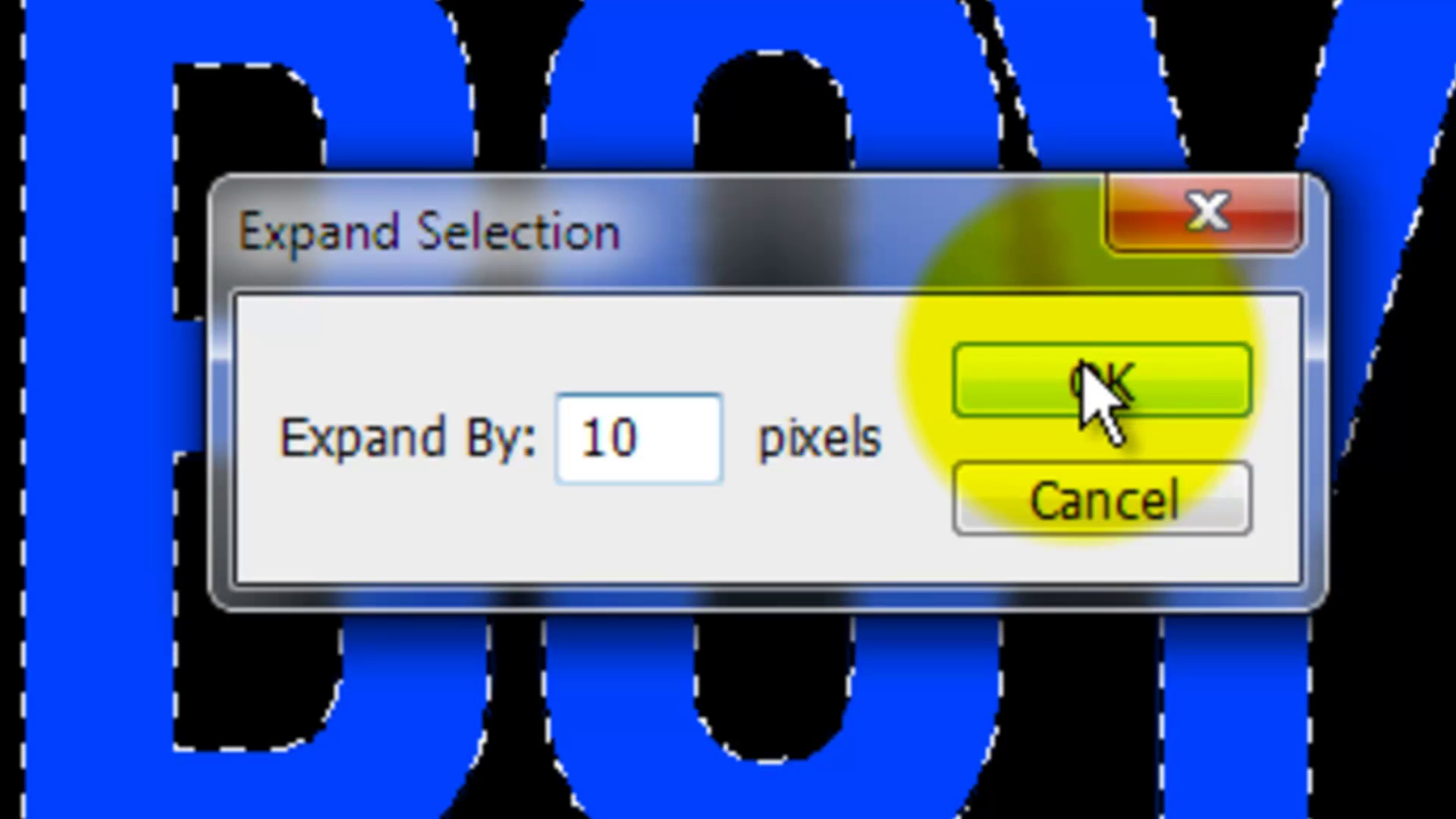
left_click(1091, 393)
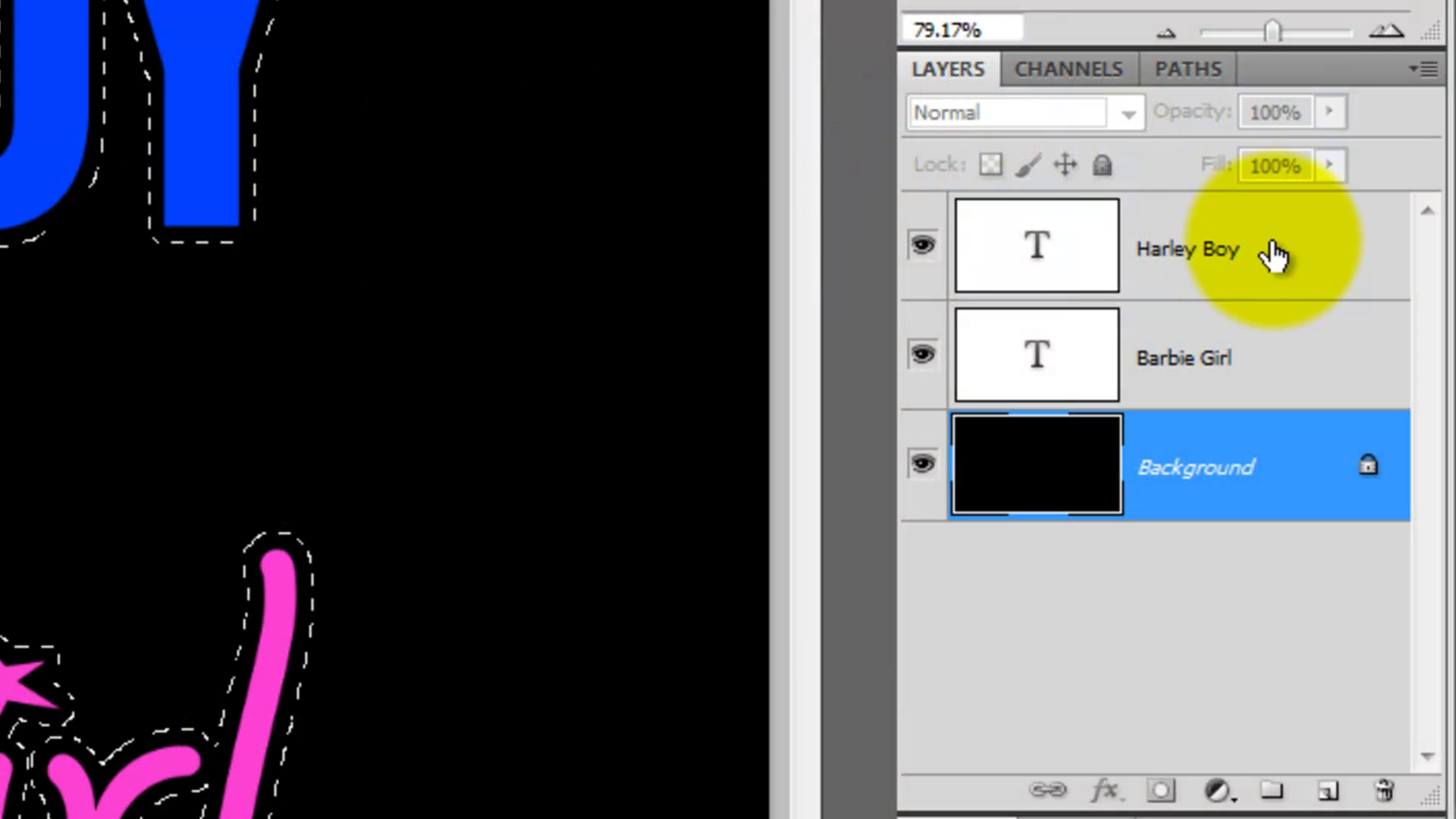
Add a new empty layer named GEMS above the Harley Boy layer
left_click(1274, 261)
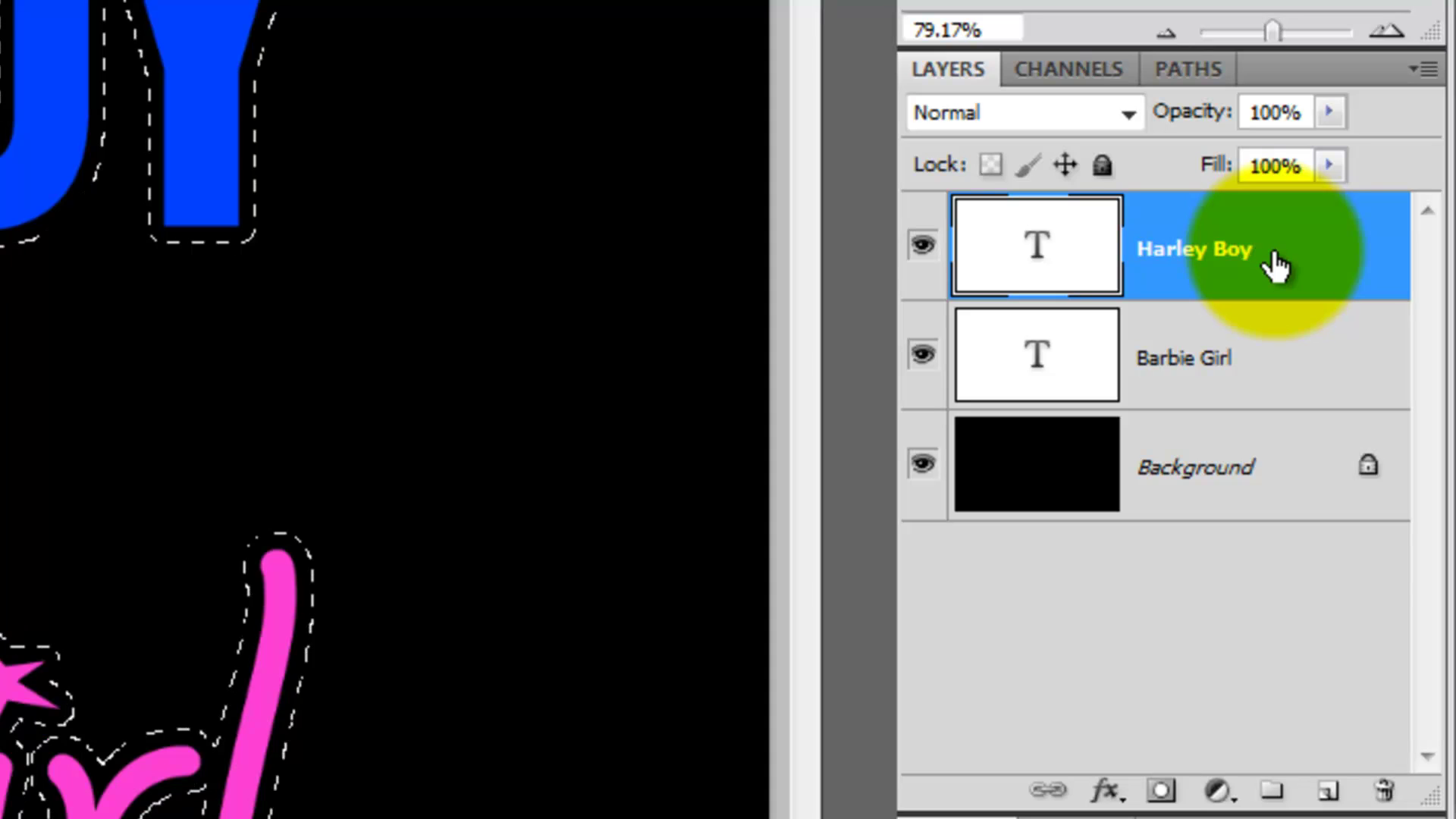
left_click(1327, 793)
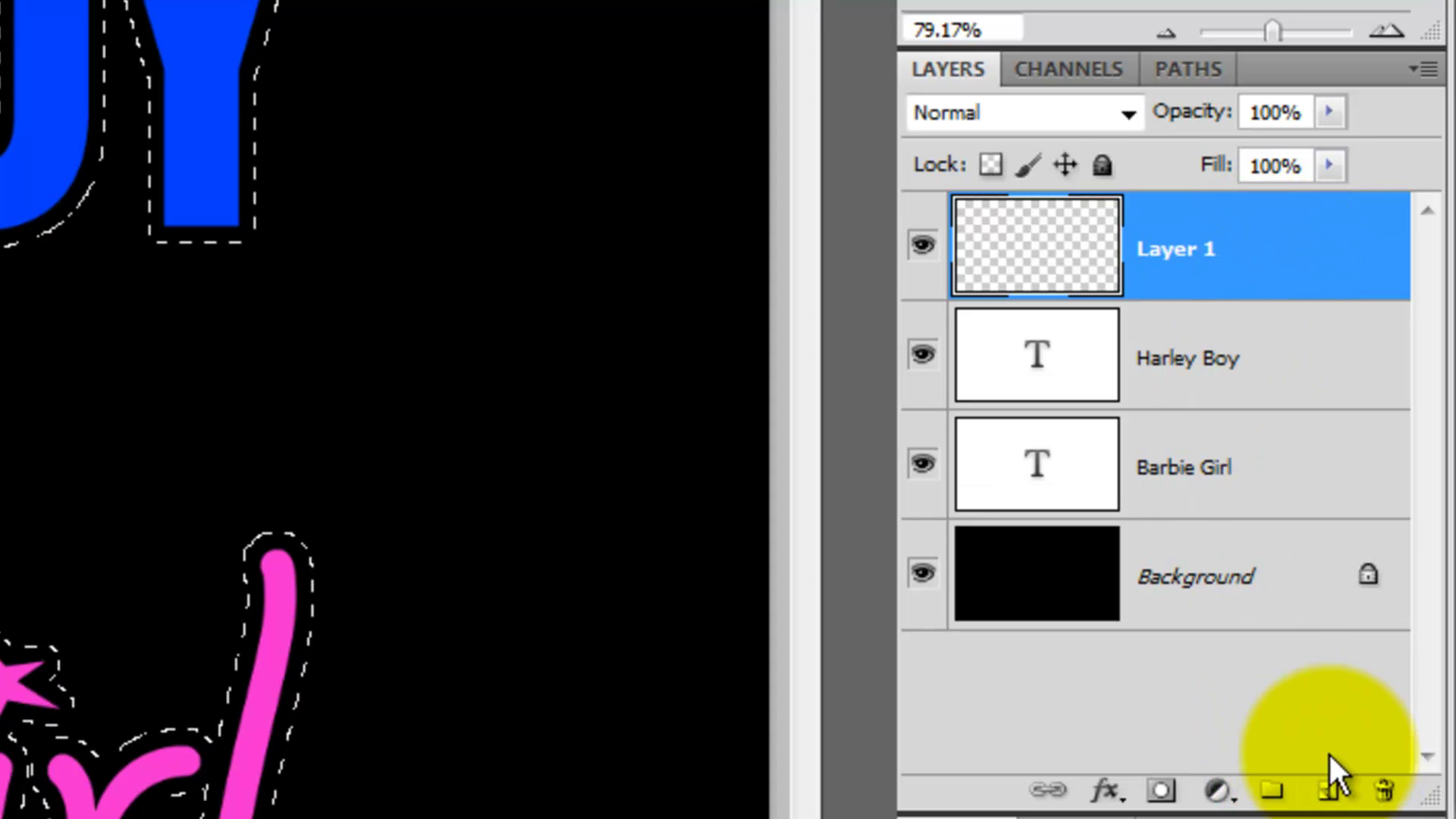
double_click(1171, 261)
type("GE")
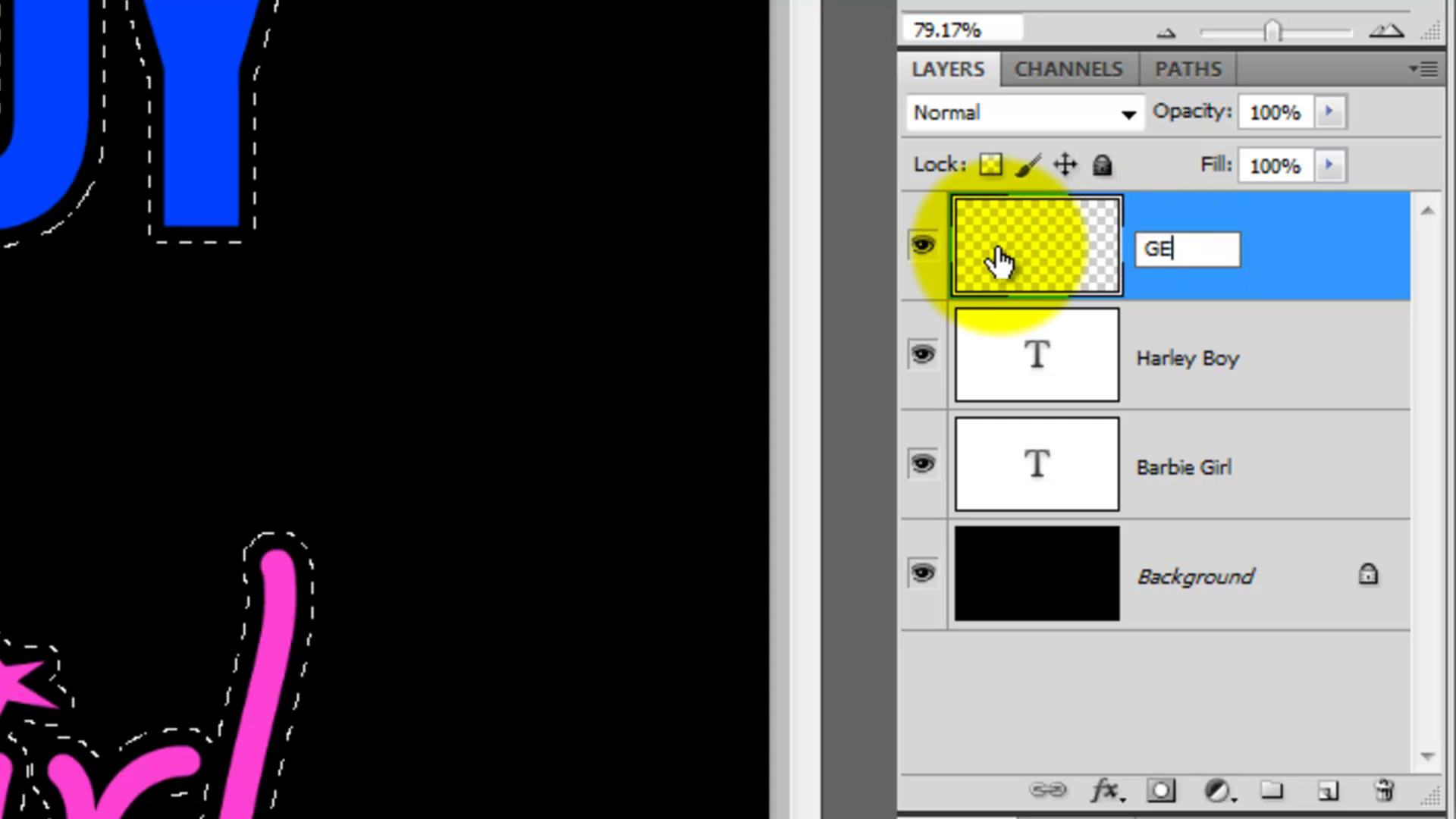
type("MS")
left_click(1027, 260)
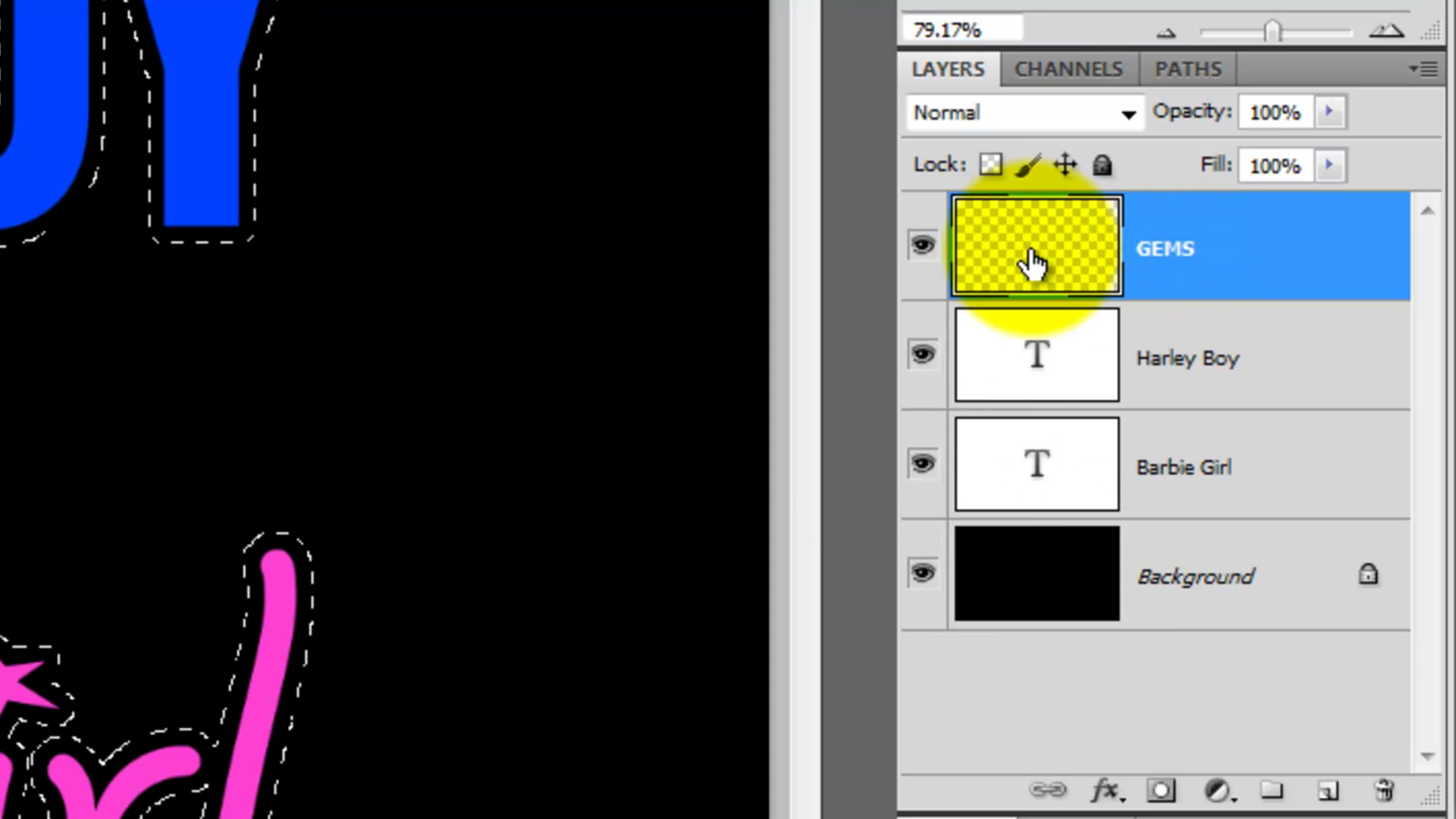
Convert the expanded selection into a work path with 0.5 tolerance
left_click(1208, 75)
left_click(1418, 69)
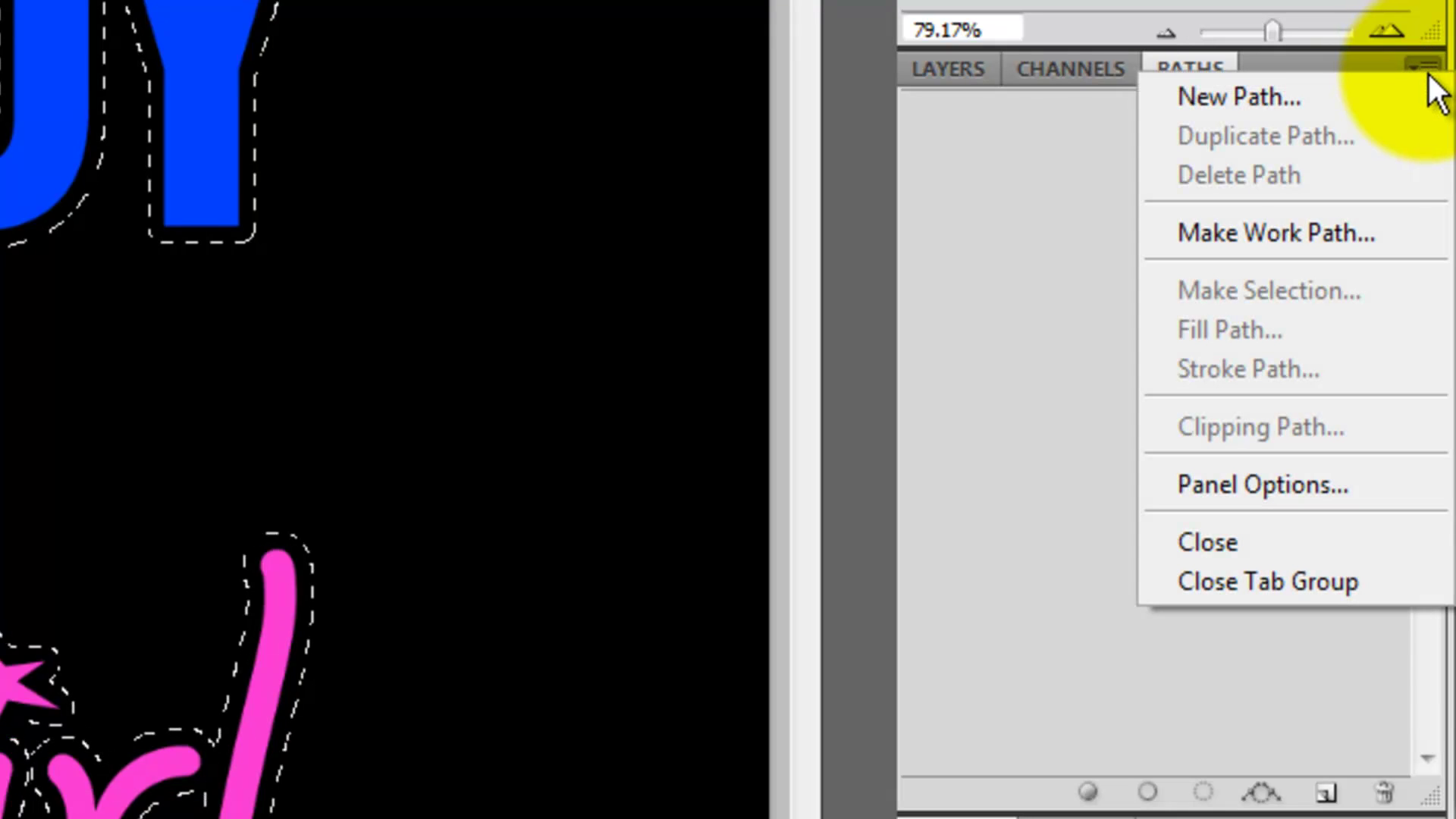
left_click(1348, 236)
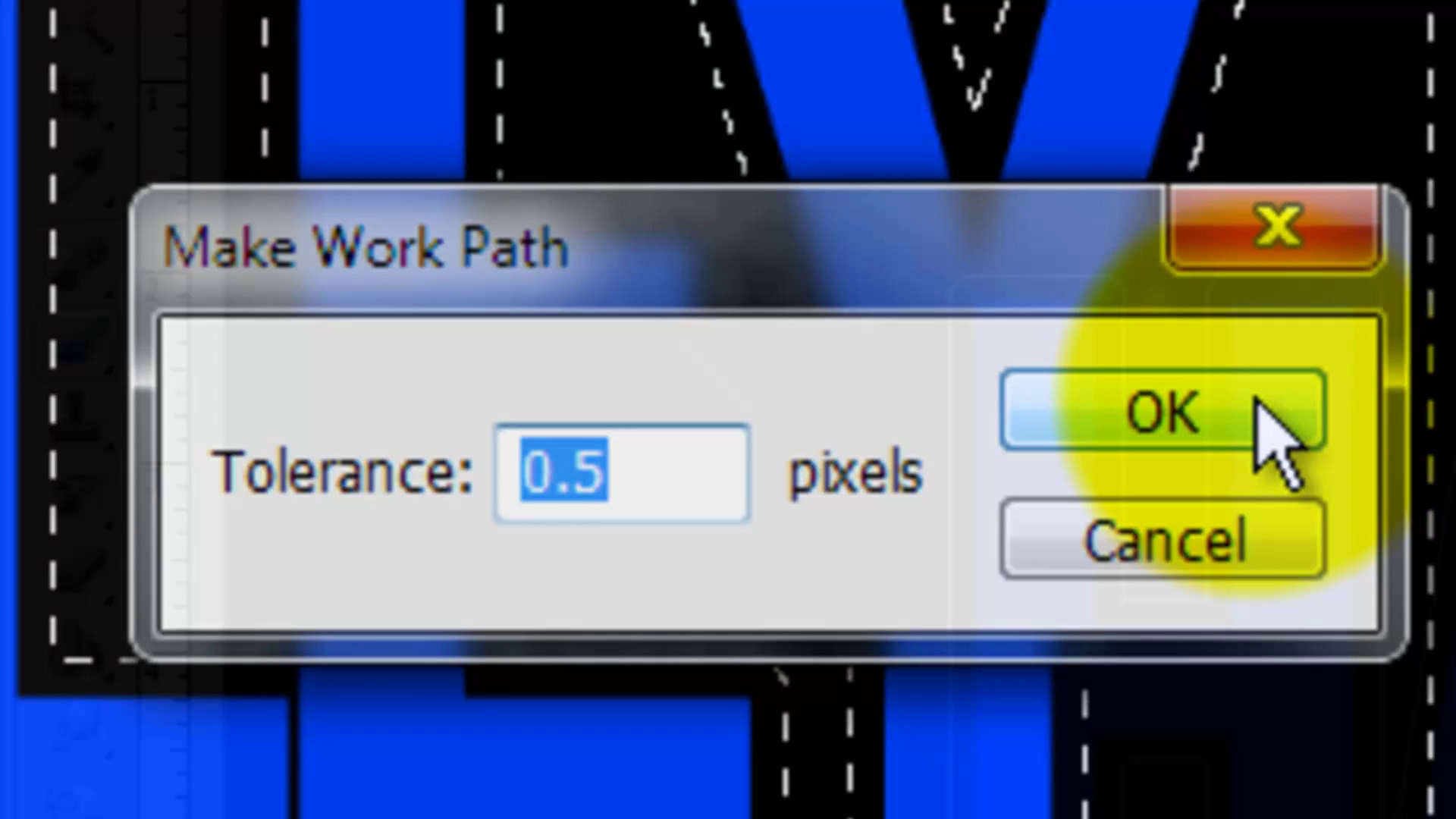
left_click(1274, 439)
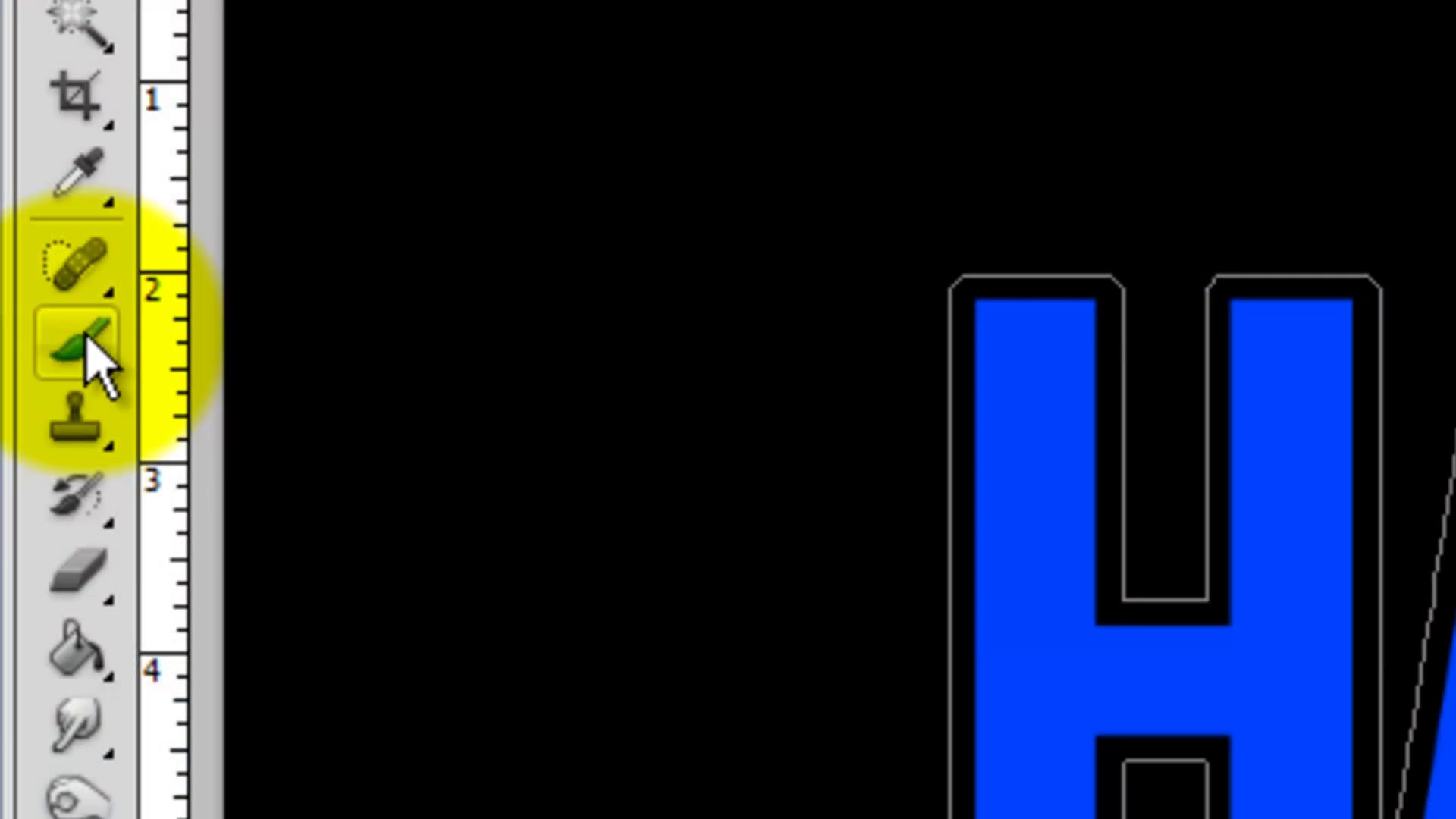
Switch to the Brush Tool with white as the foreground colour
left_click(100, 362)
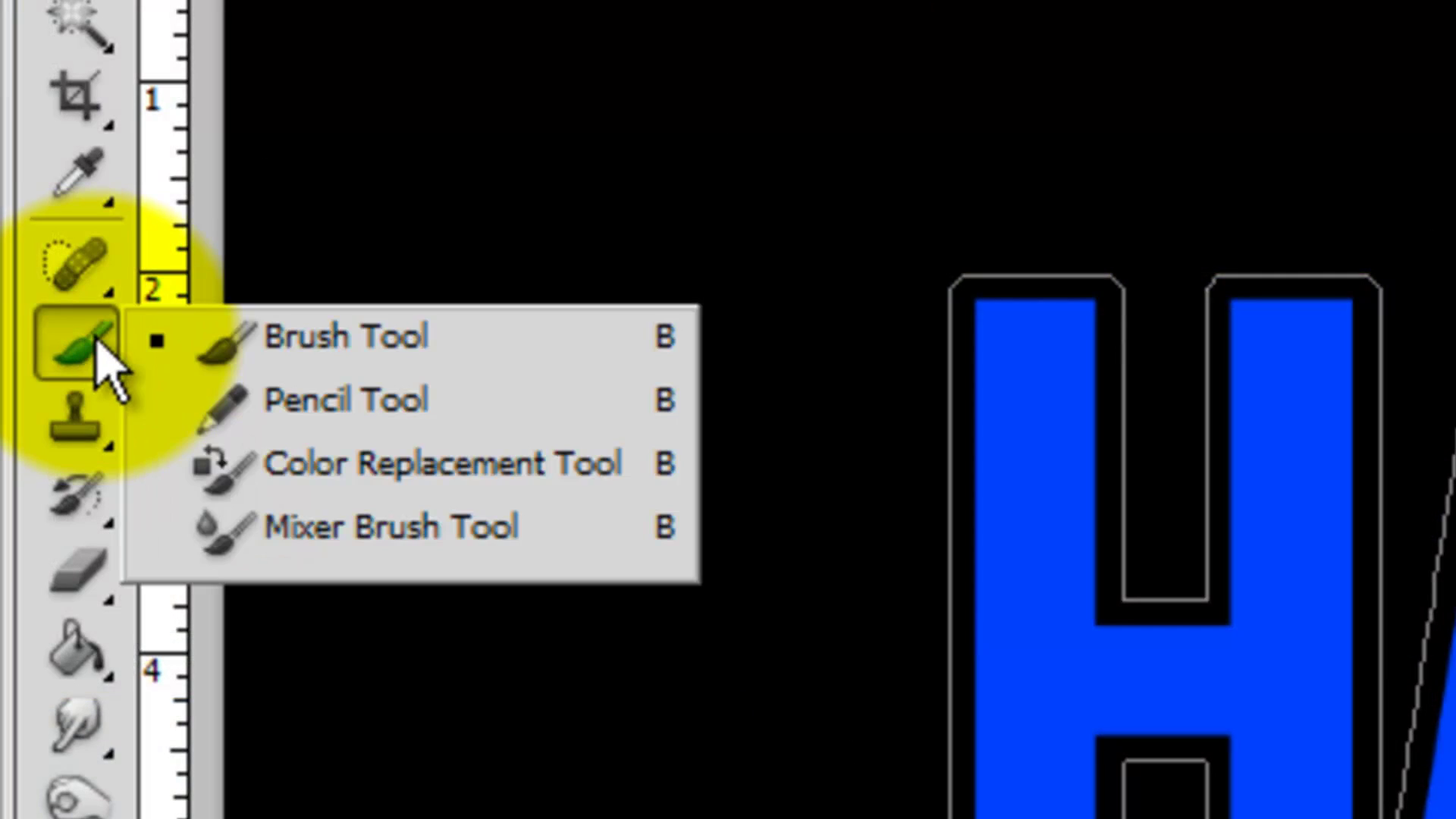
left_click(211, 342)
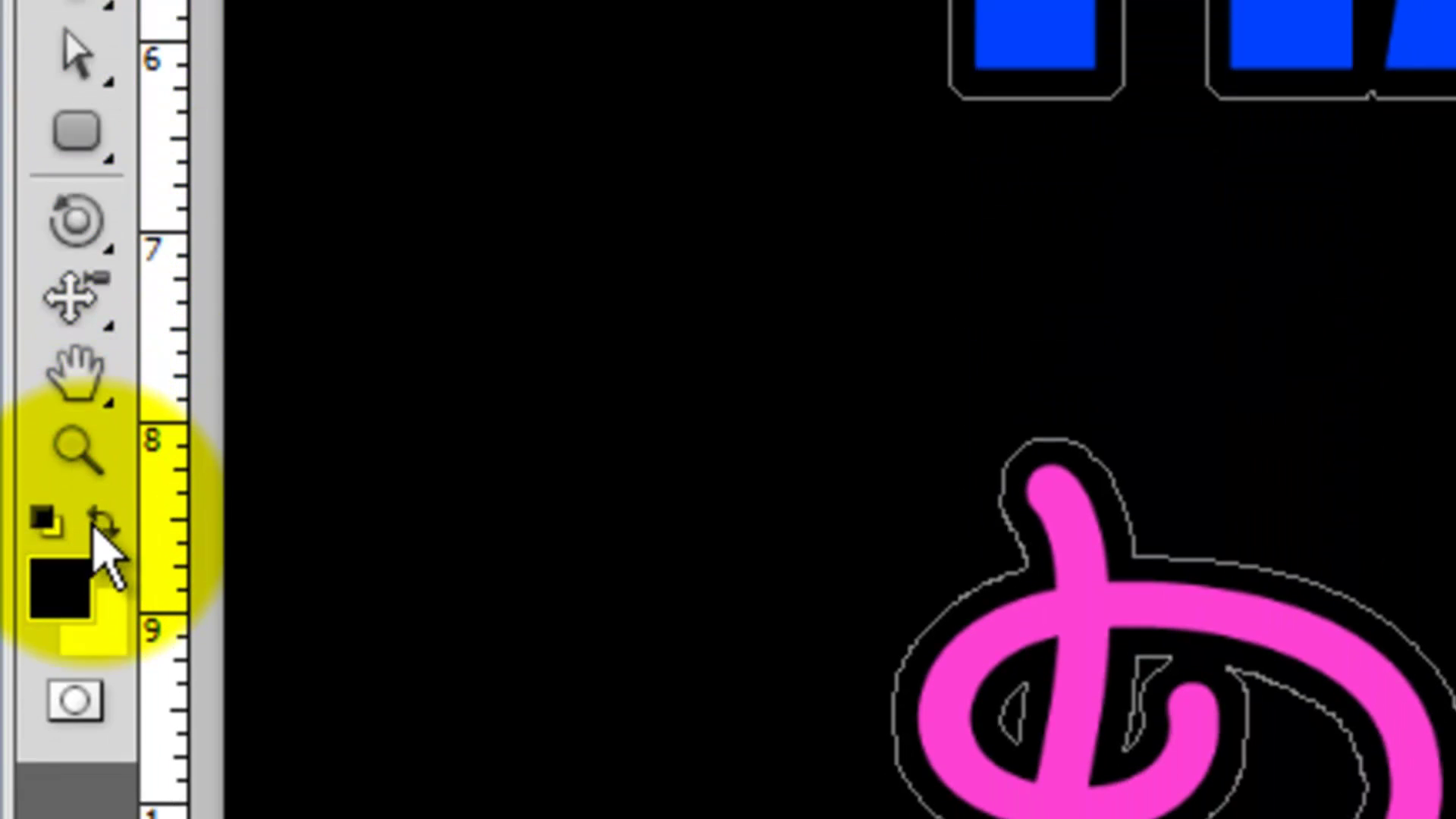
left_click(102, 523)
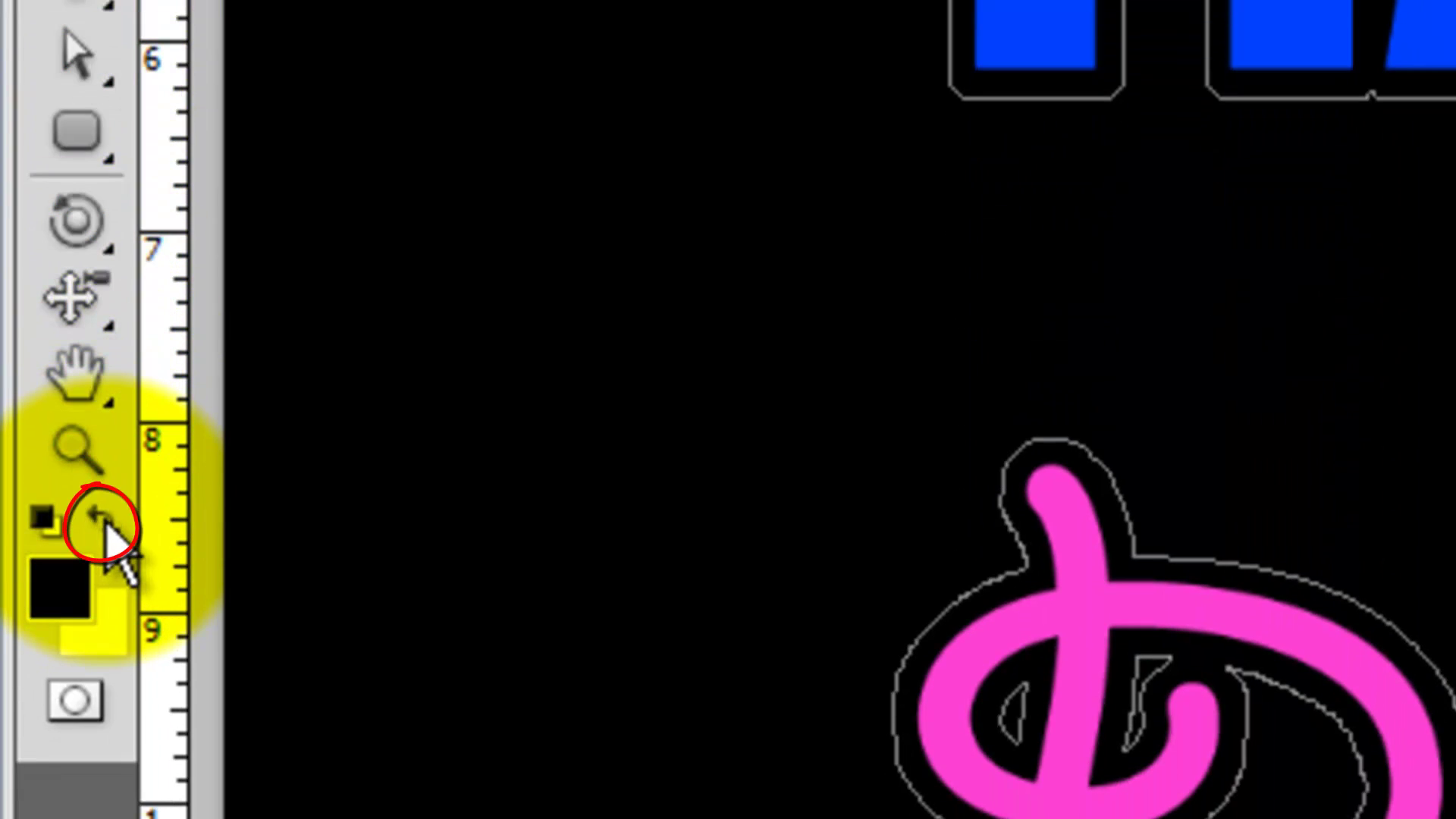
left_click(102, 521)
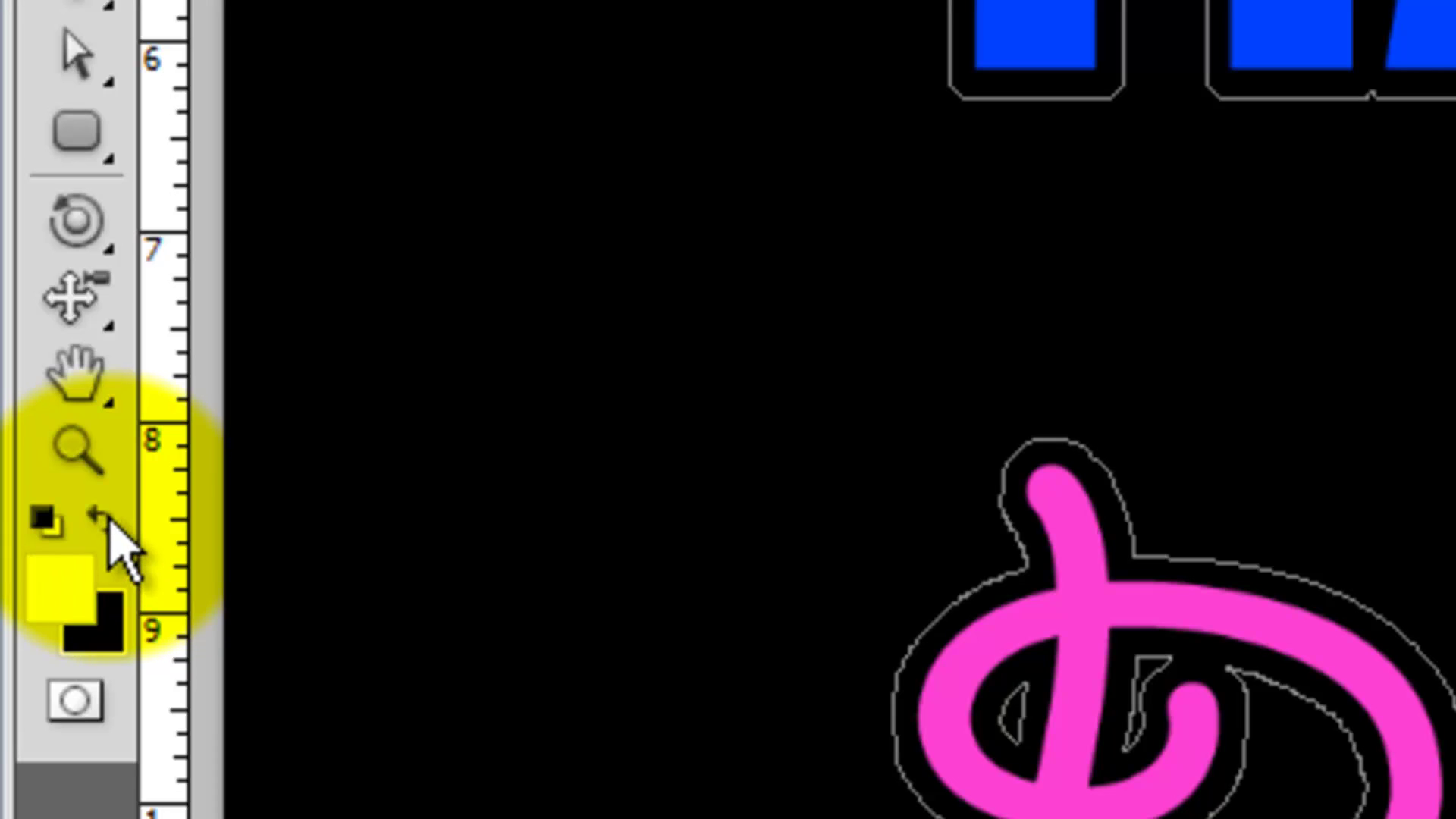
Stroke the work path with a 15 px hard brush at 100% spacing
key("F5")
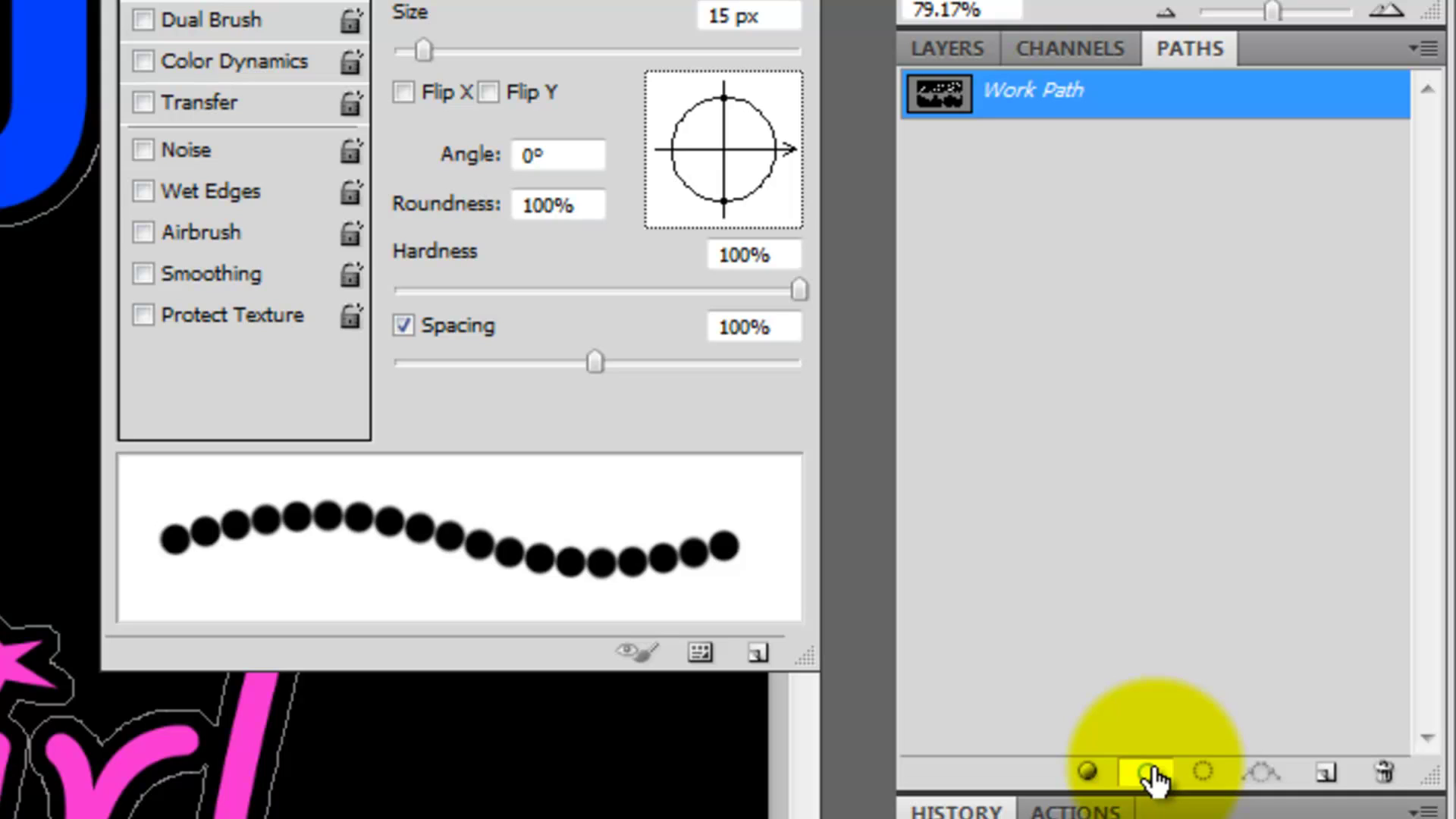
left_click(1149, 774)
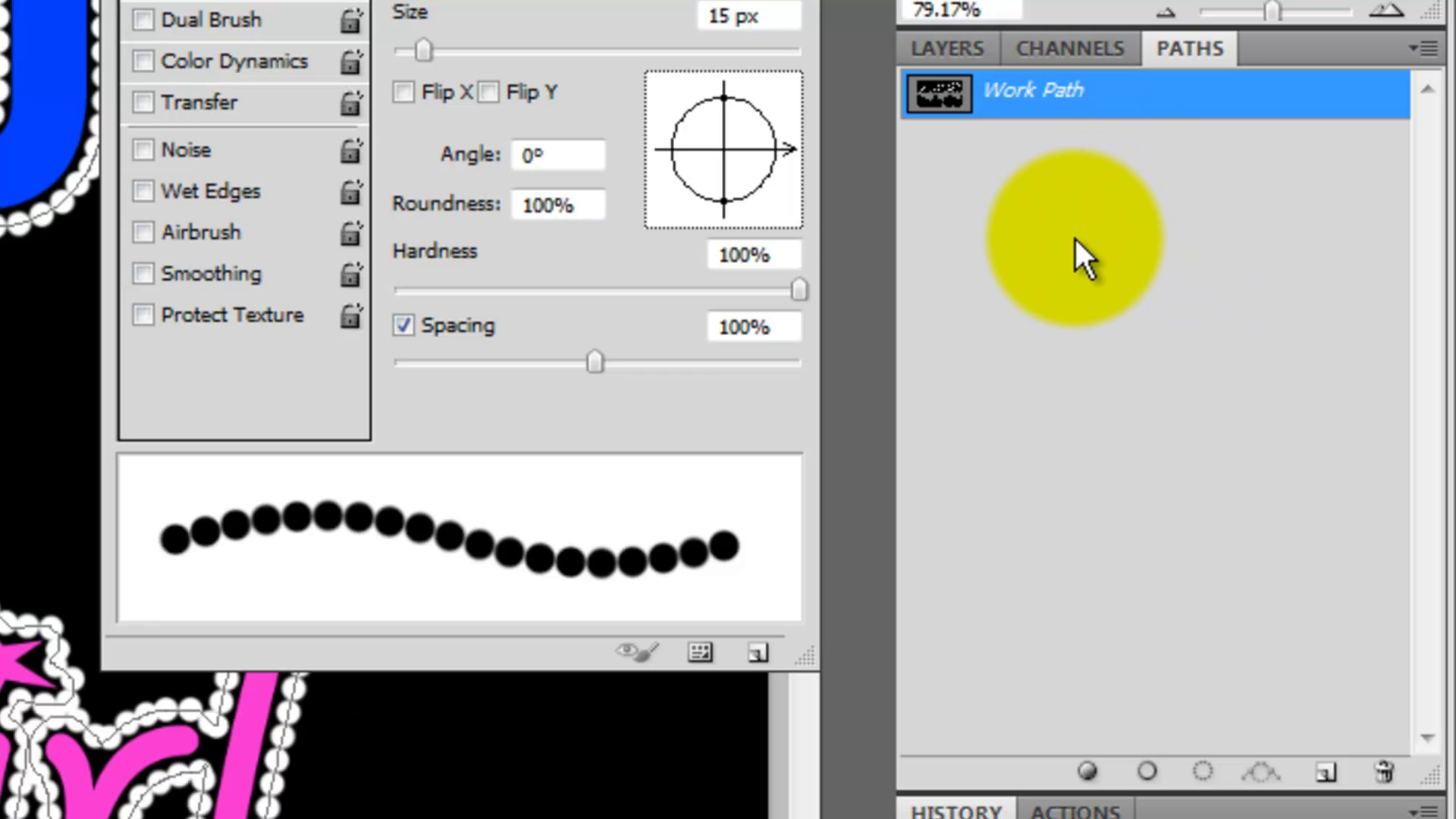
left_click(1073, 236)
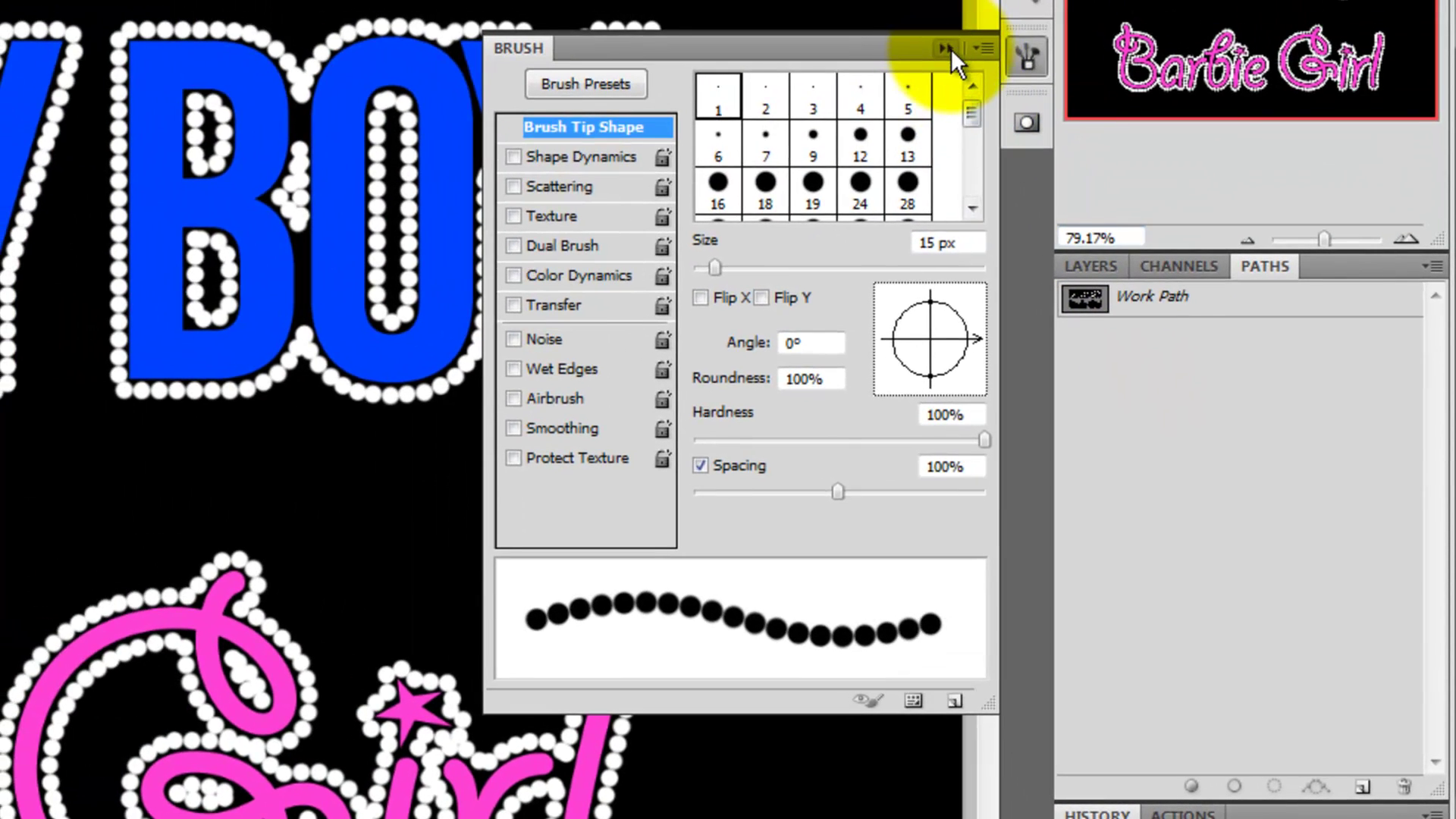
Add Bevel and Emboss to GEMS with size 3 px and a Ring gloss contour
left_click(947, 49)
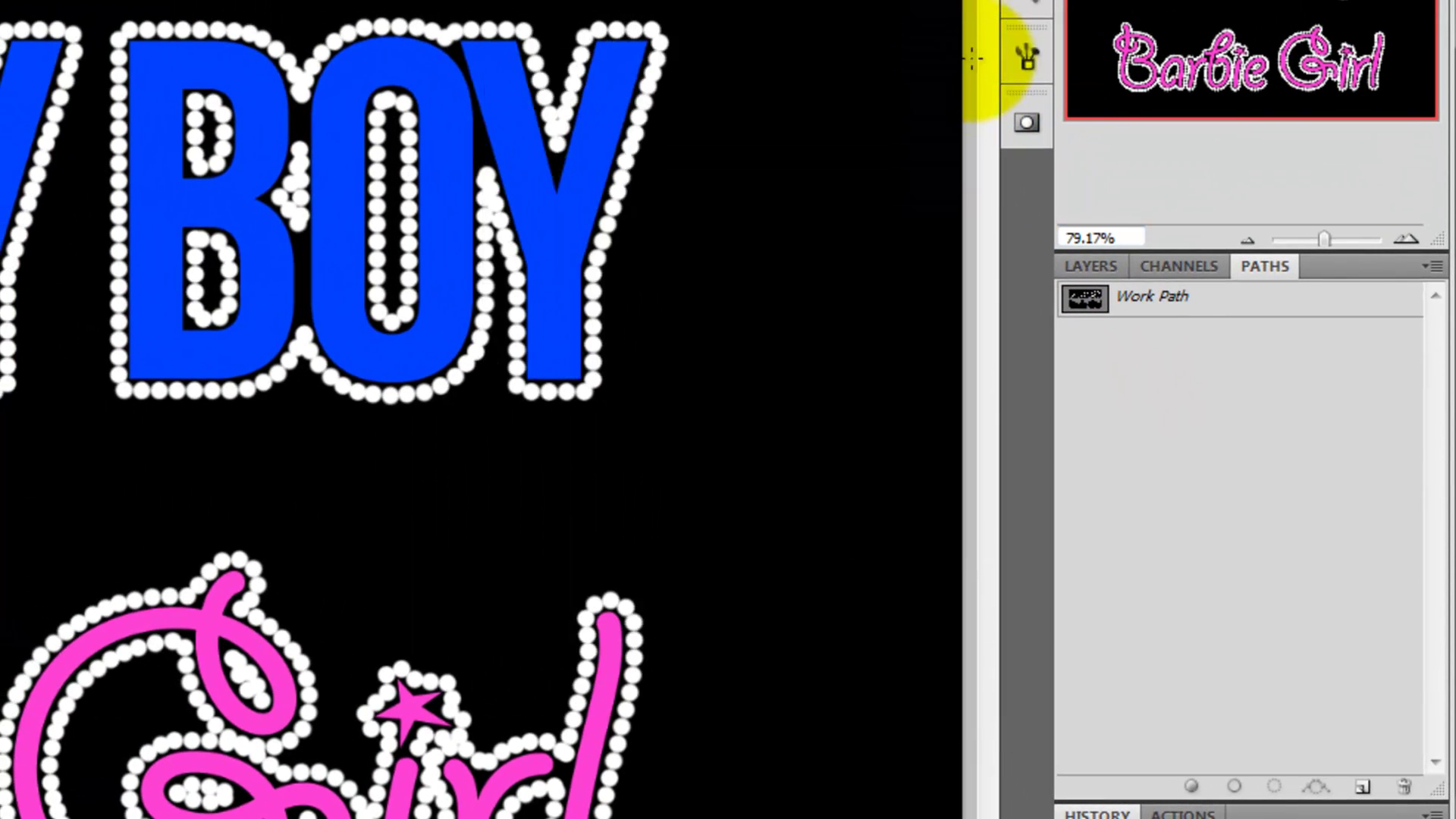
left_click(1096, 266)
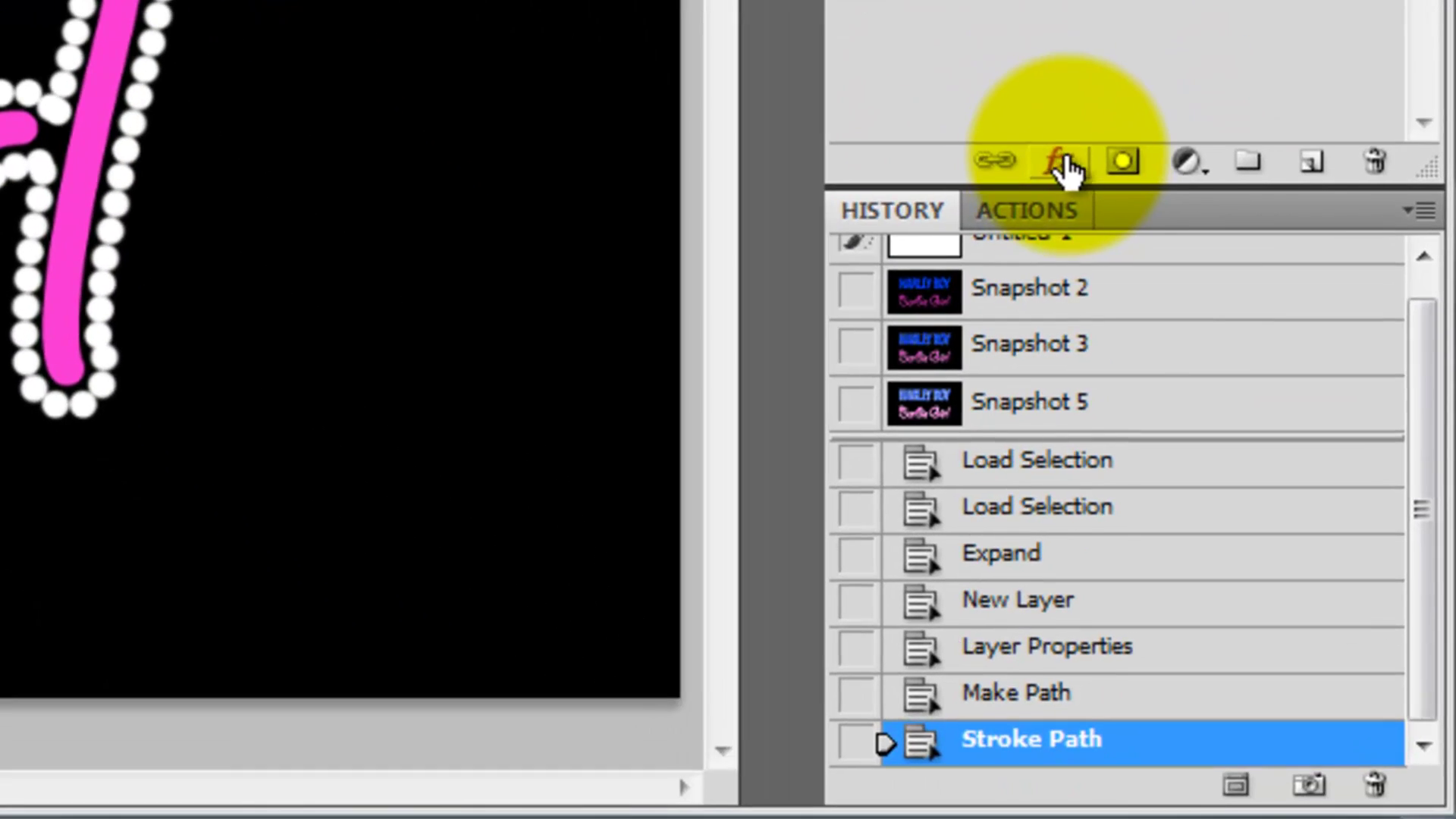
left_click(1203, 786)
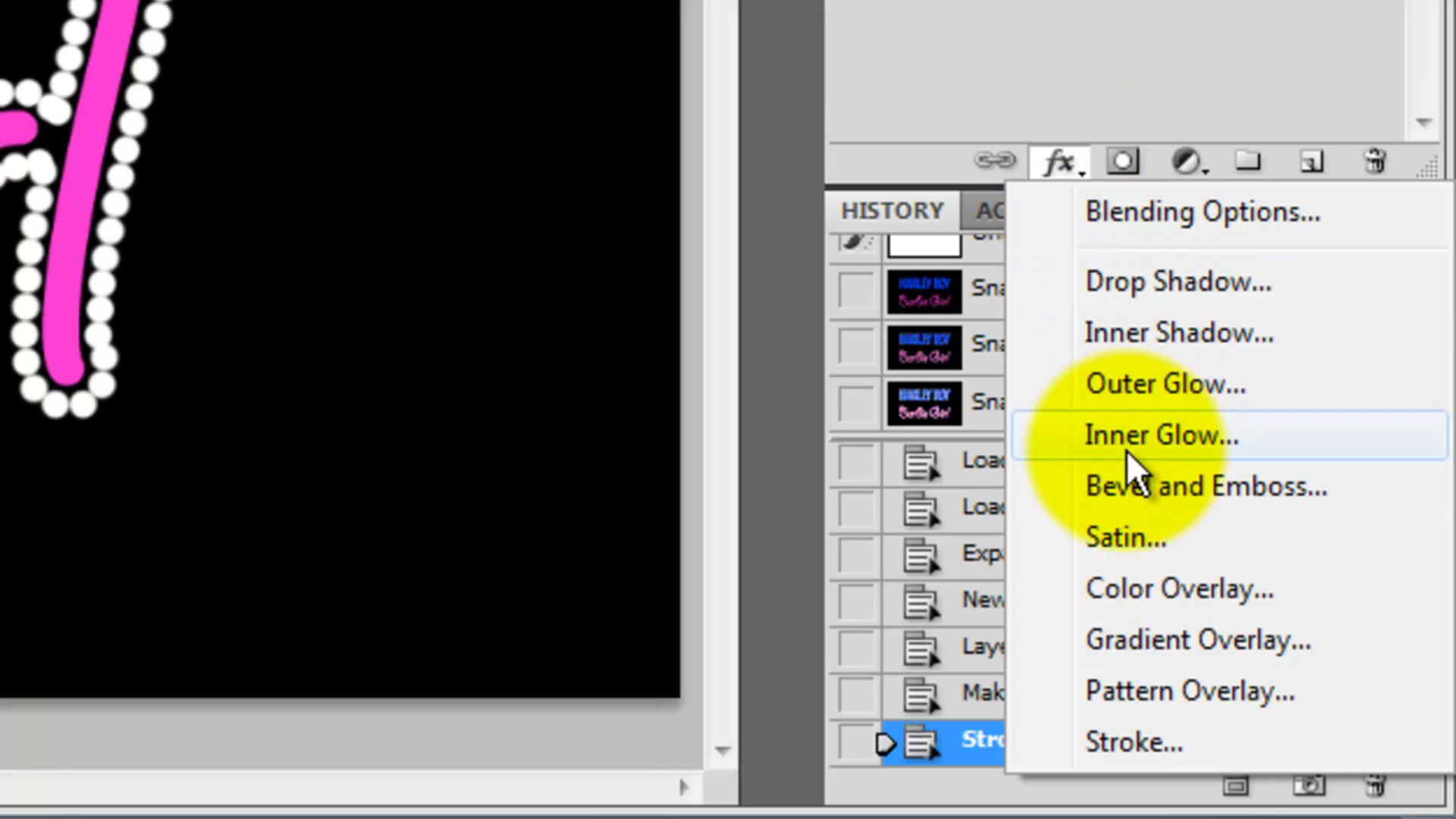
left_click(1144, 507)
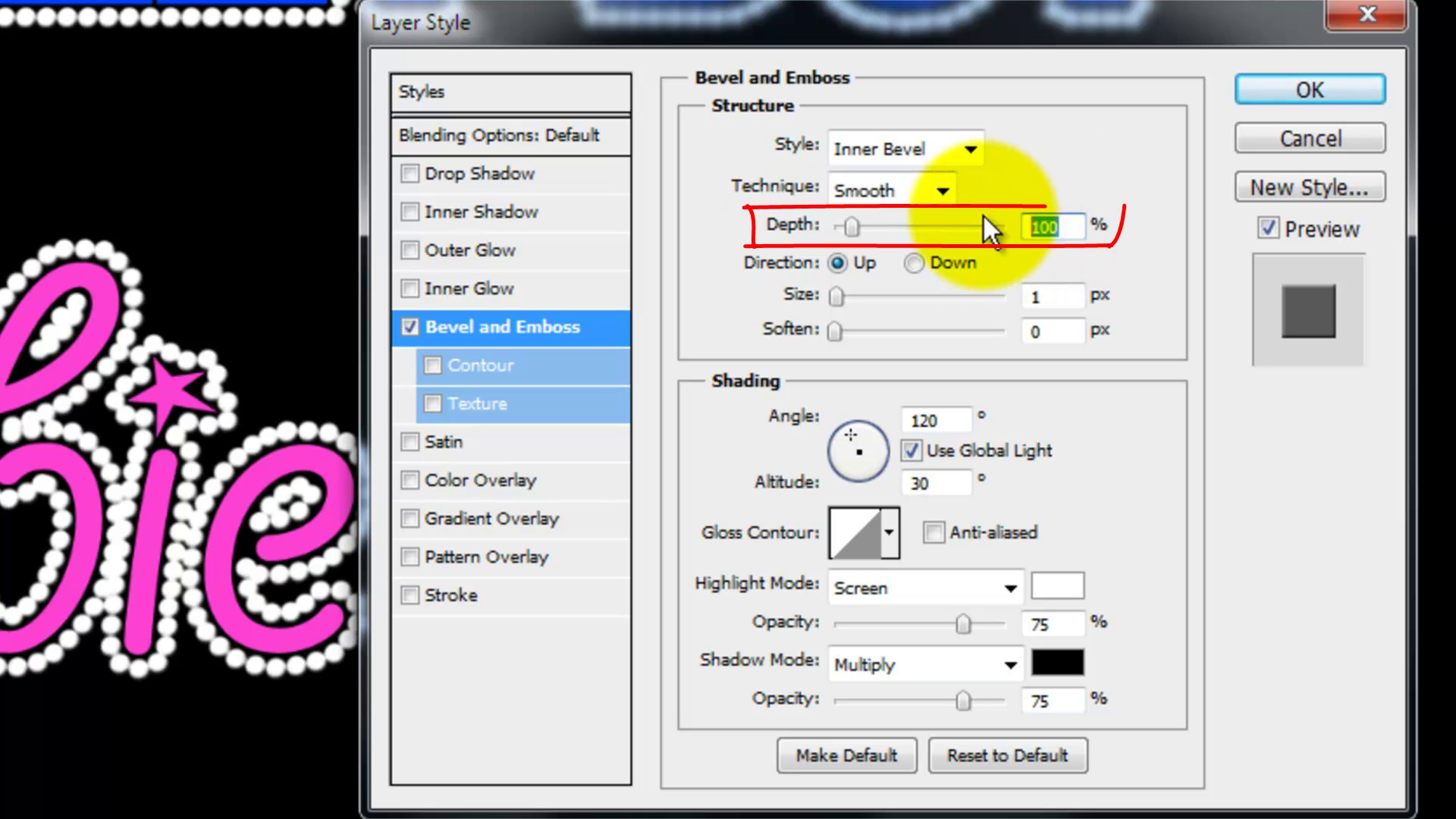
type("350")
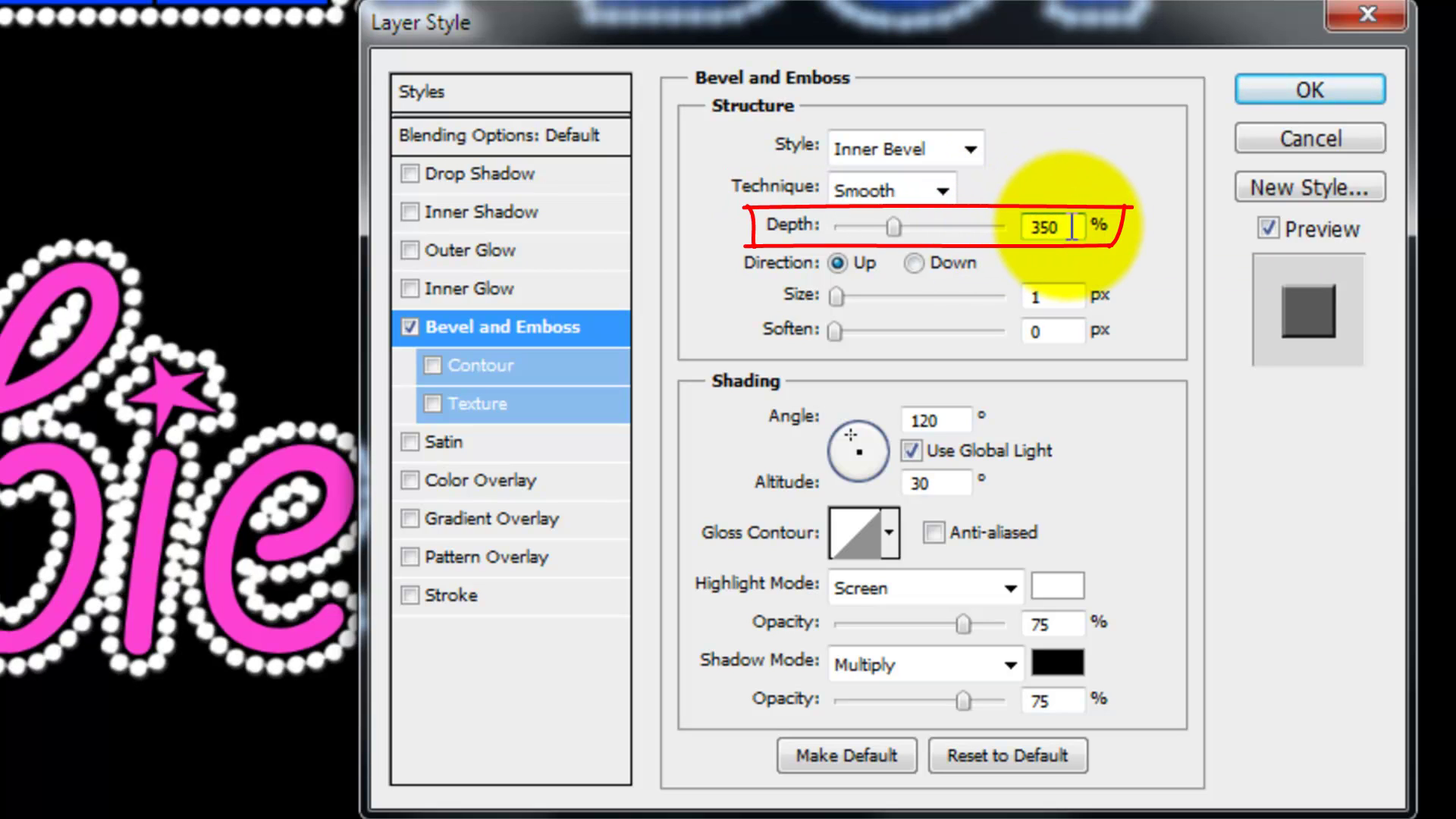
double_click(1056, 296)
type("3")
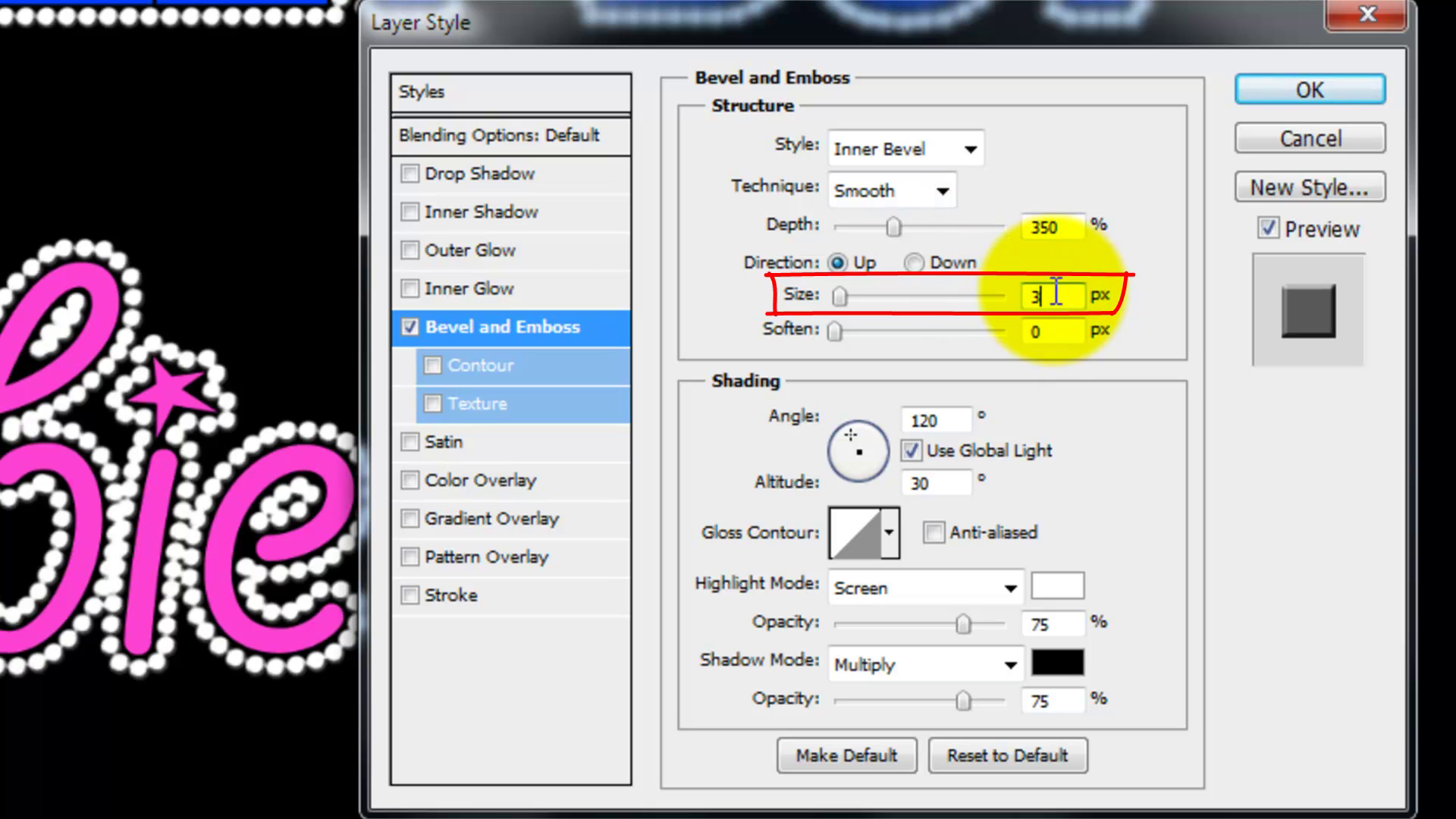
left_click(888, 532)
left_click(832, 749)
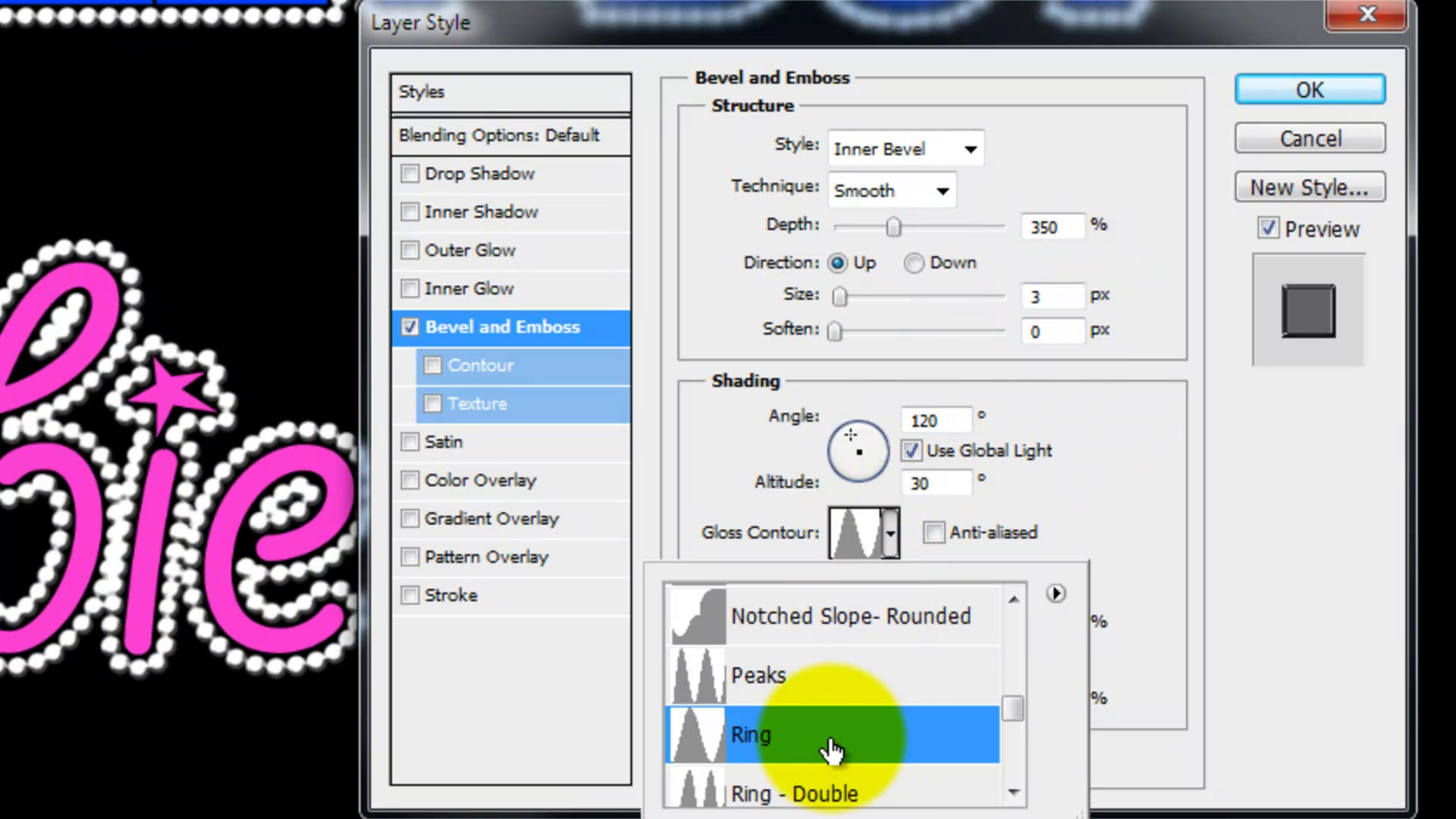
Add an Inner Shadow with 50% opacity, 3 px distance and 3 px size
left_click(1145, 681)
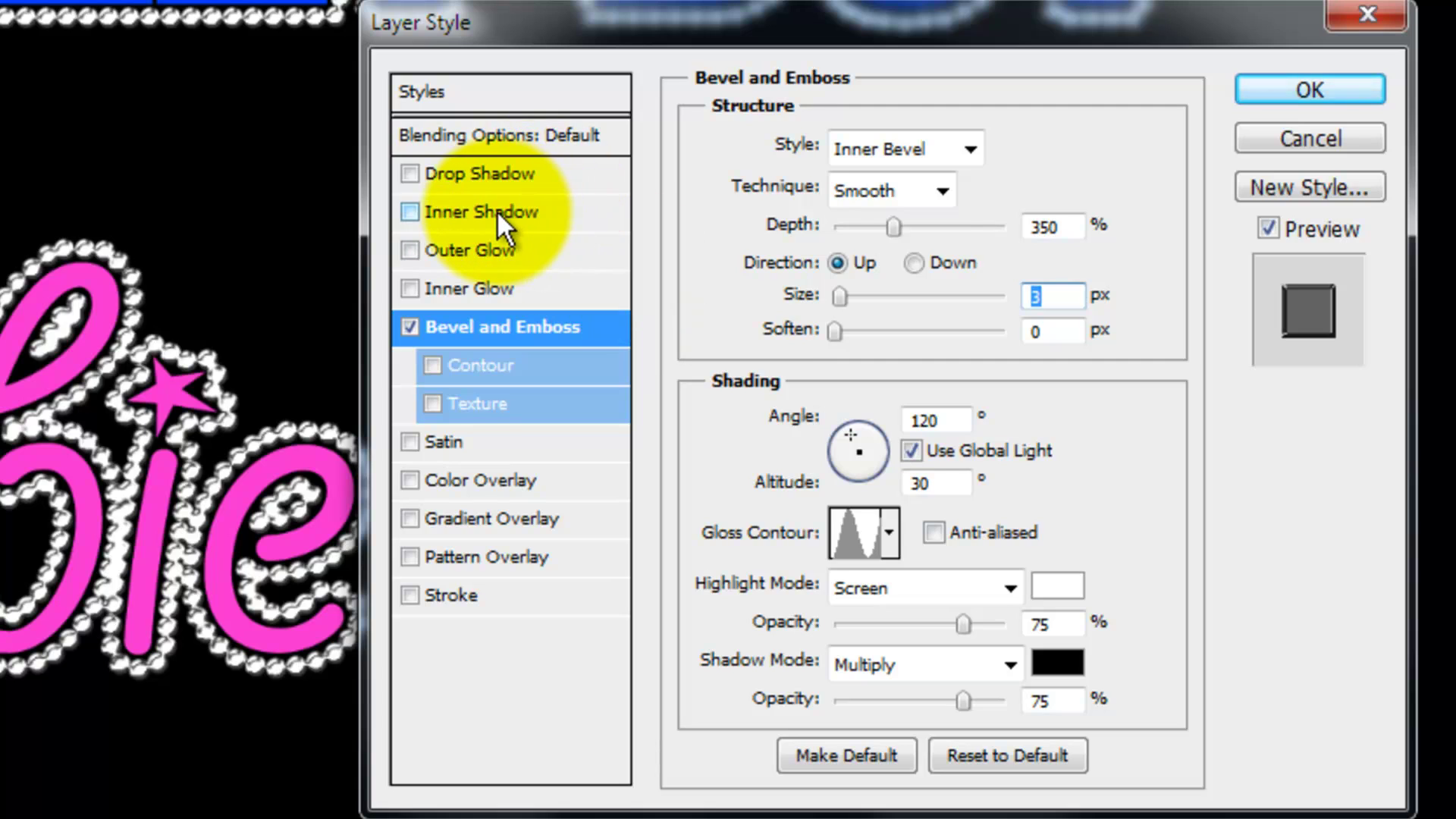
left_click(509, 212)
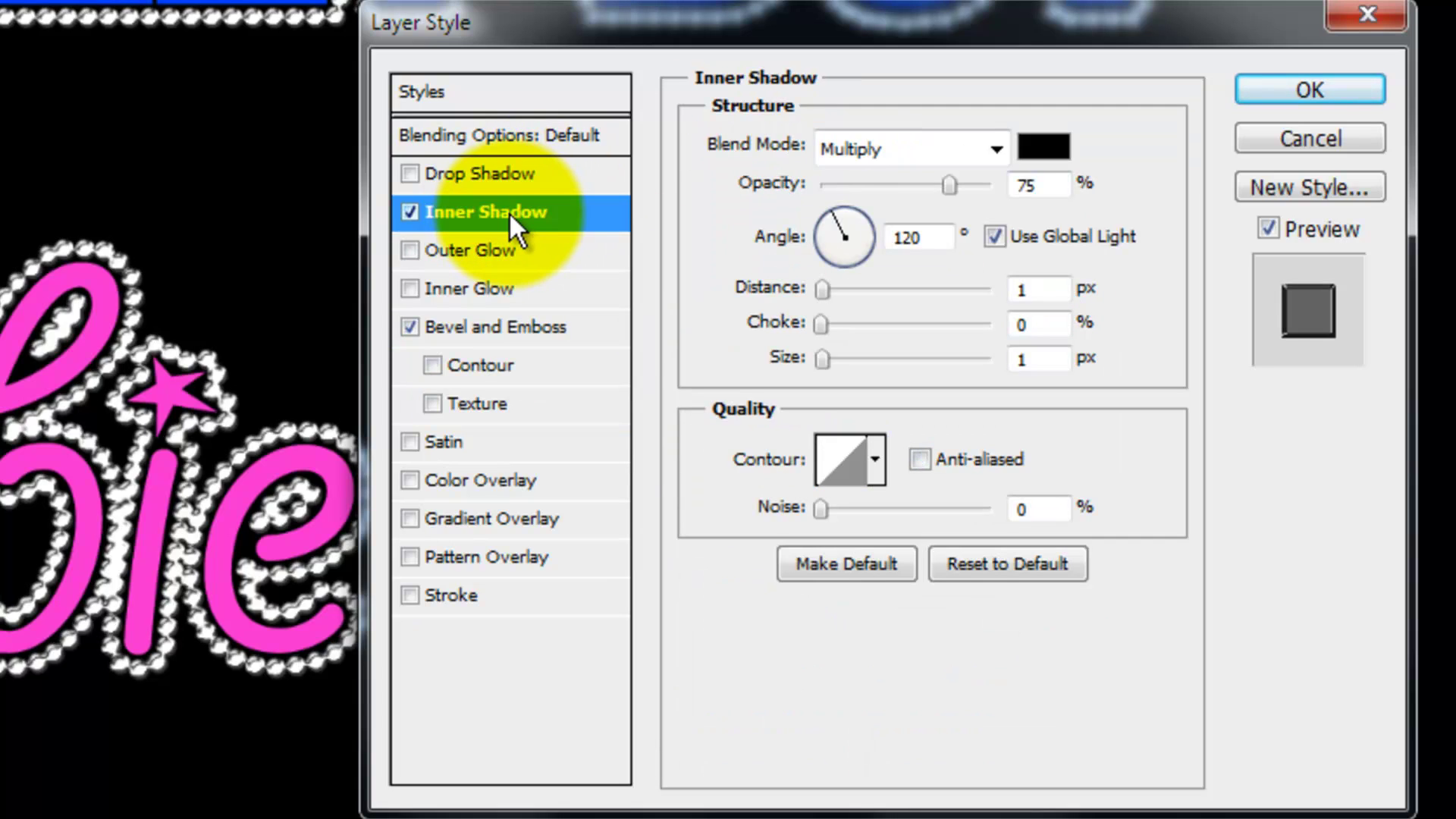
left_click(1028, 184)
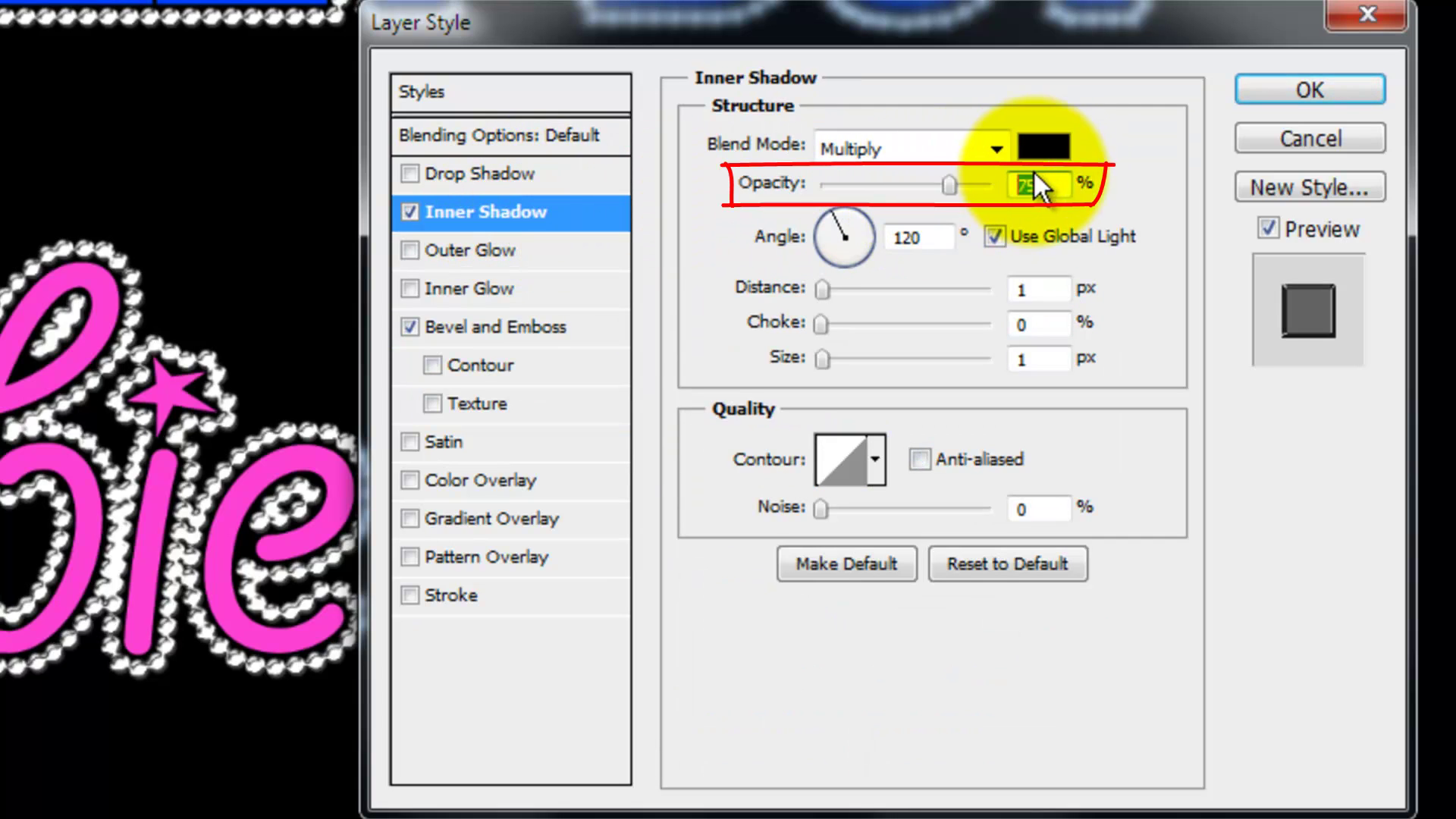
type("50")
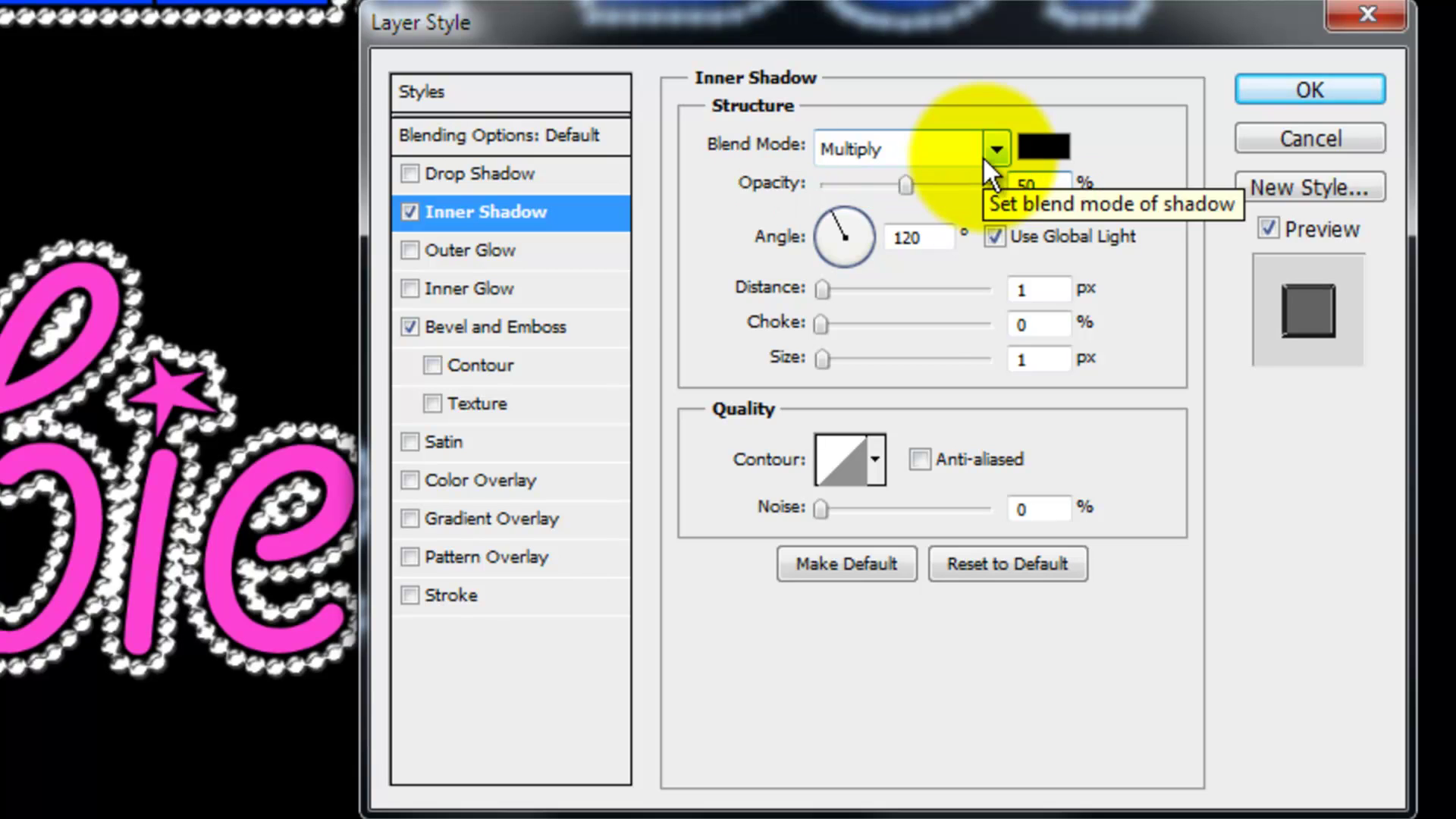
left_click(1020, 290)
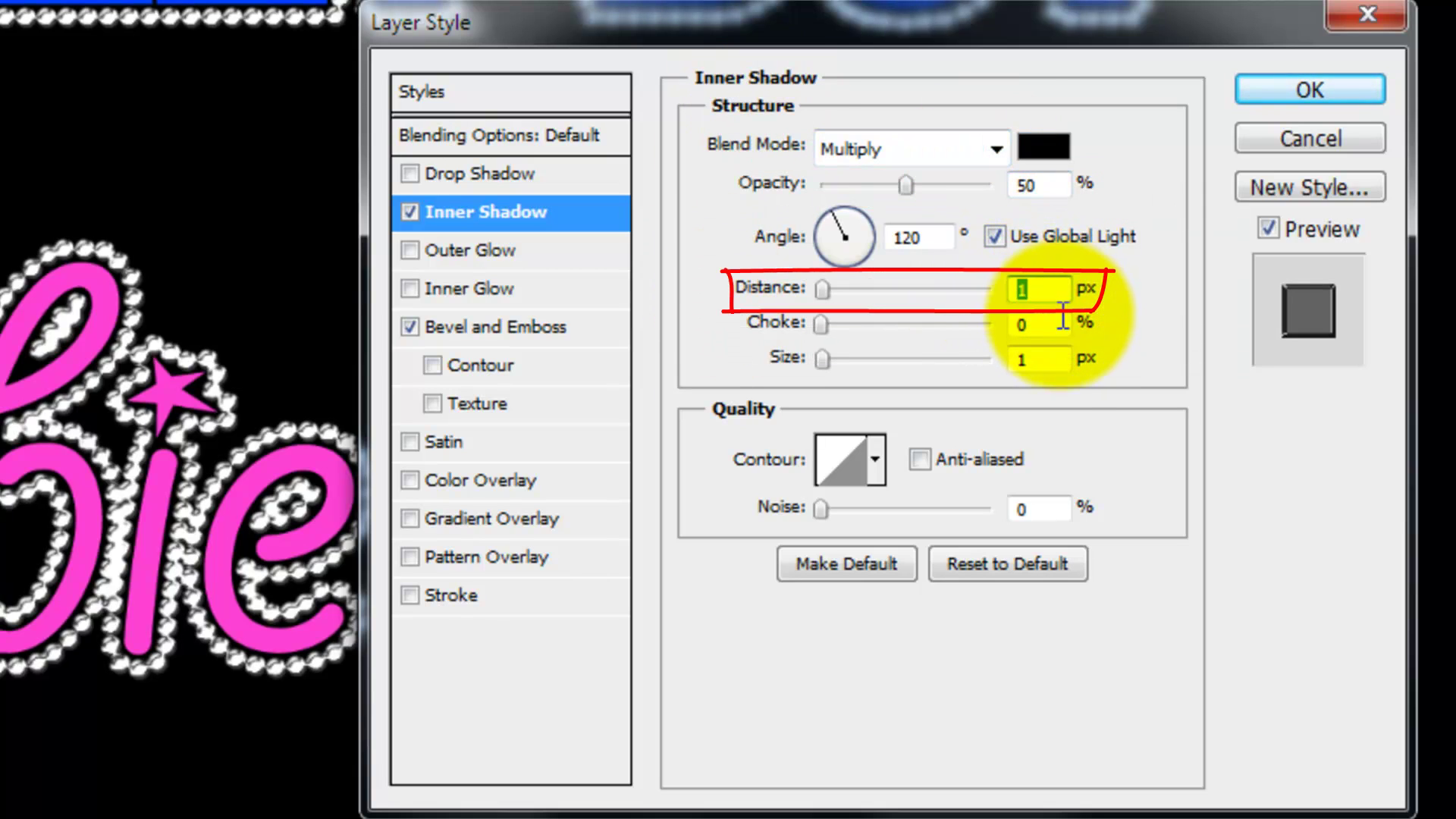
type("3")
double_click(1042, 357)
type("3")
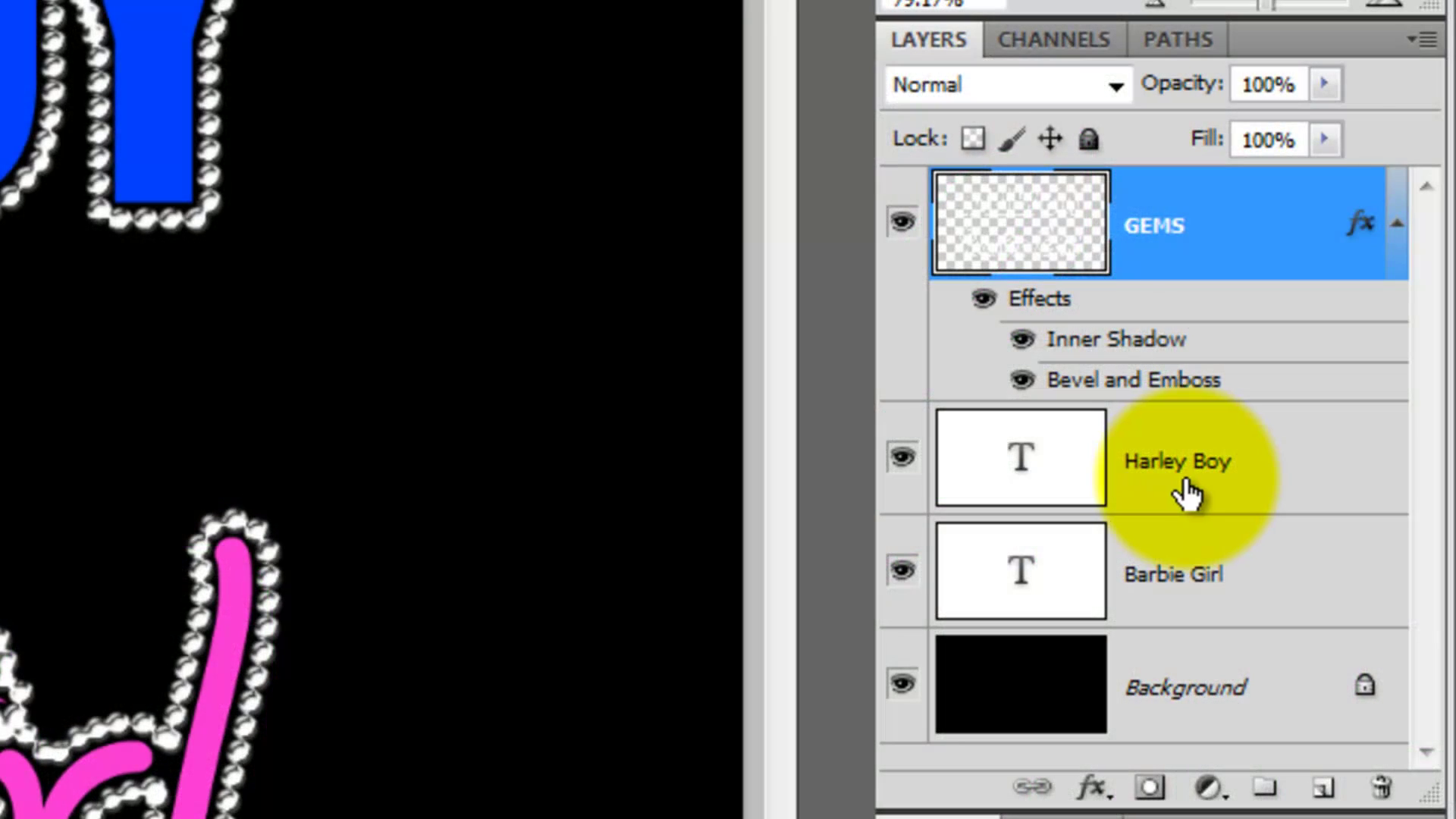
Add a 4 px Stroke to Harley Boy, coloured with blue sampled from its letters
left_click(1186, 493)
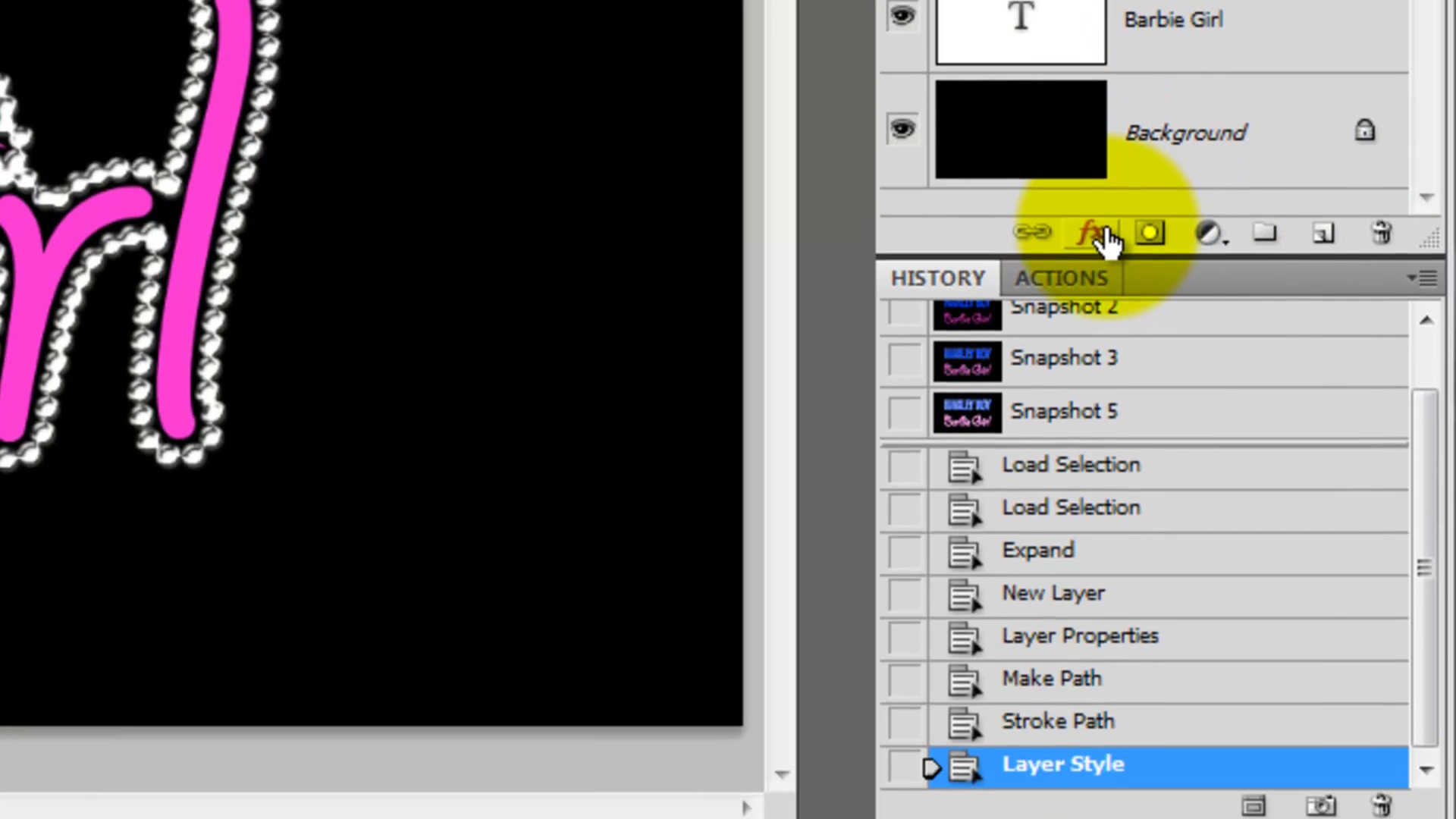
left_click(1094, 789)
left_click(1152, 767)
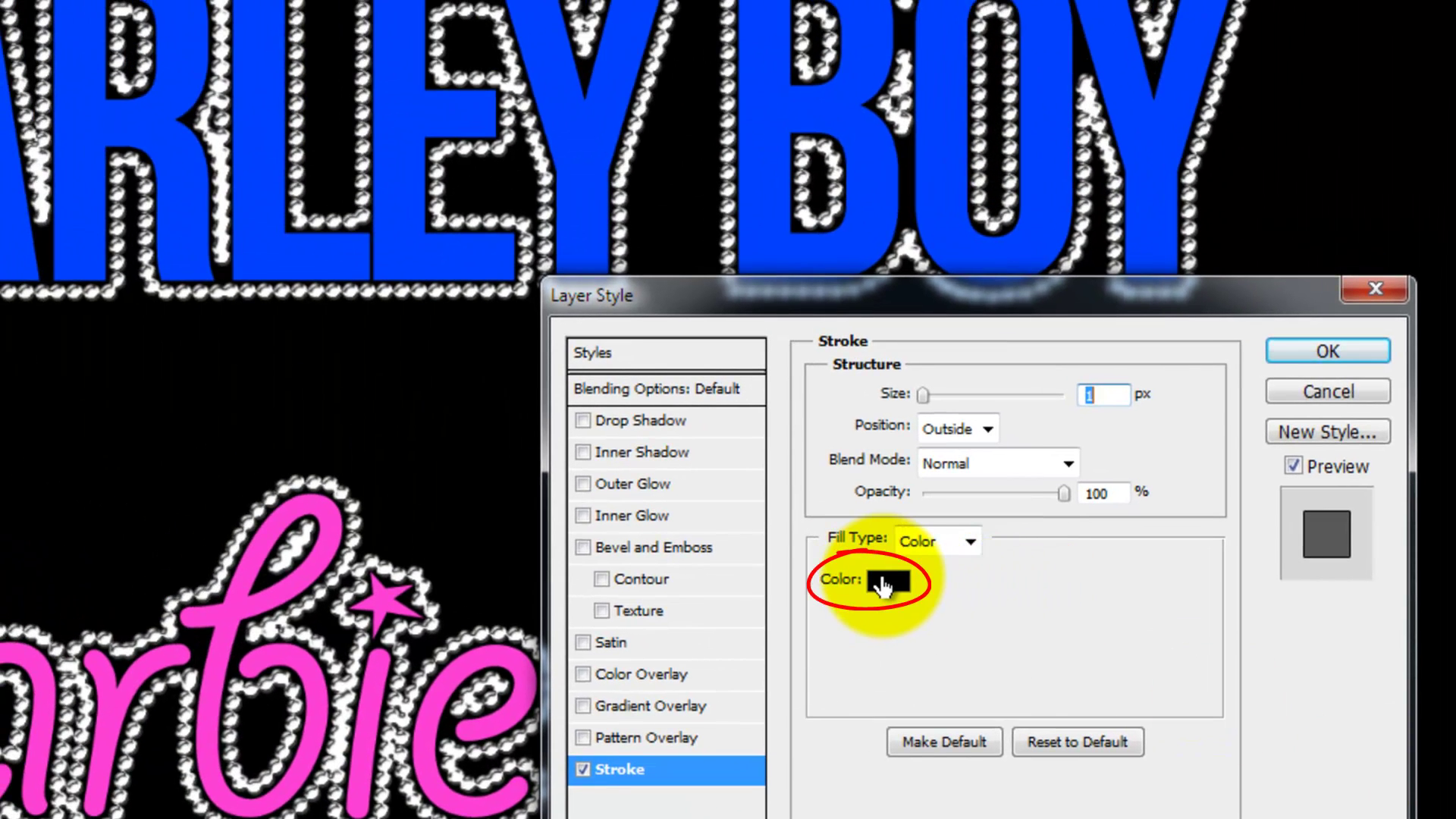
left_click(888, 583)
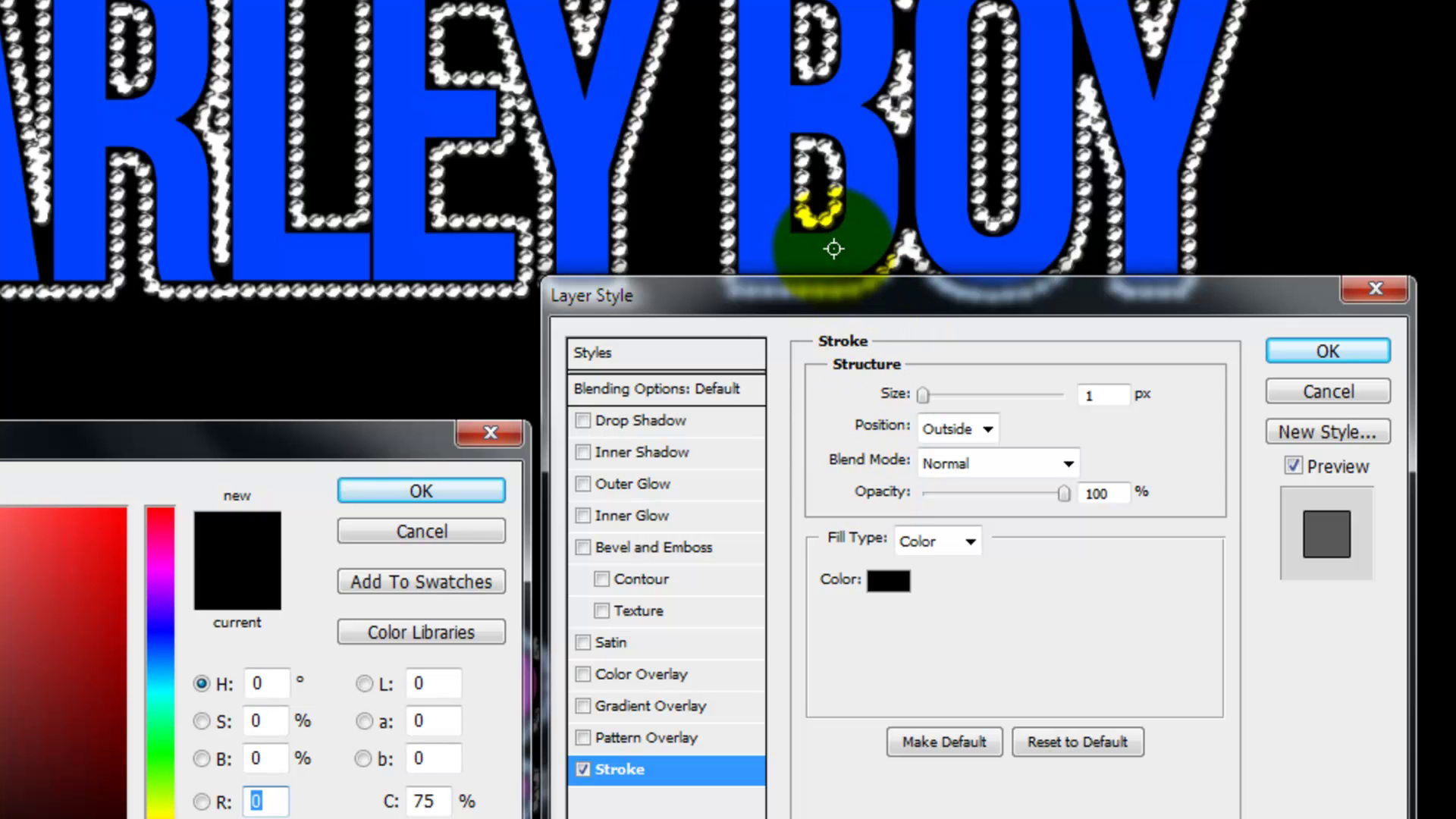
left_click(835, 244)
left_click(423, 491)
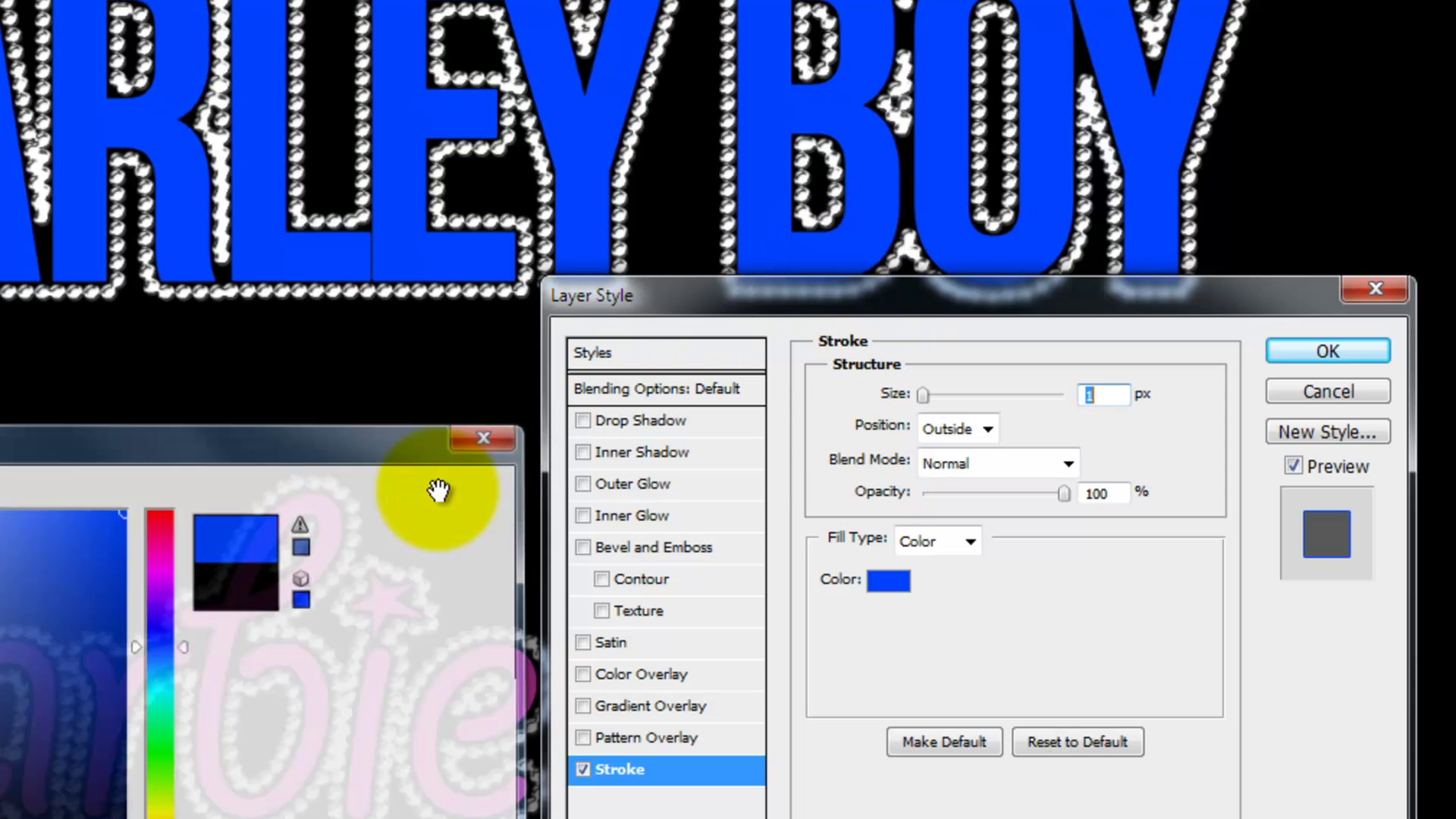
double_click(1126, 396)
type("4")
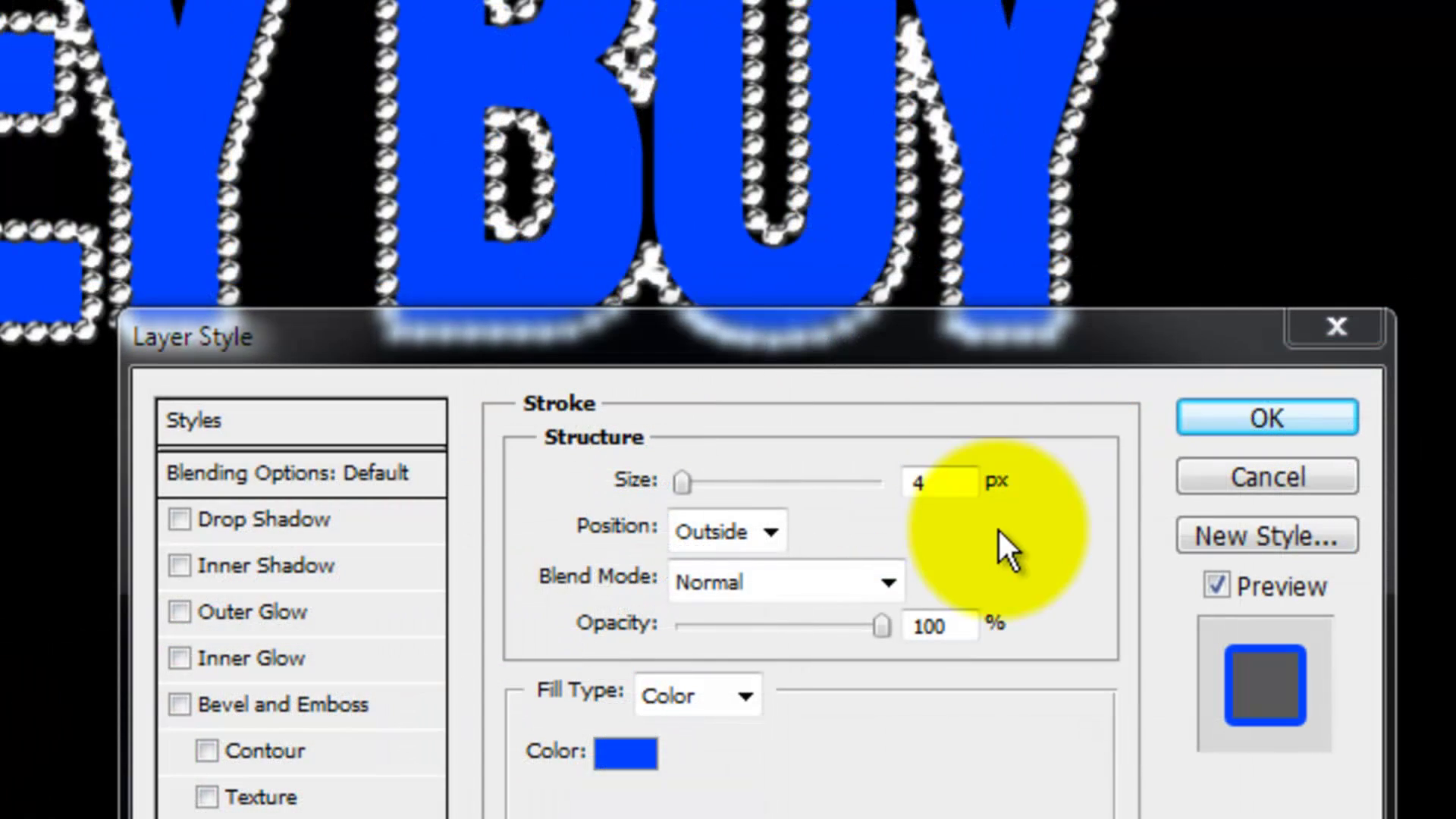
Turn on Bevel and Emboss for Harley Boy: Chisel Hard, Depth 154%, Size 40 px
left_click(272, 705)
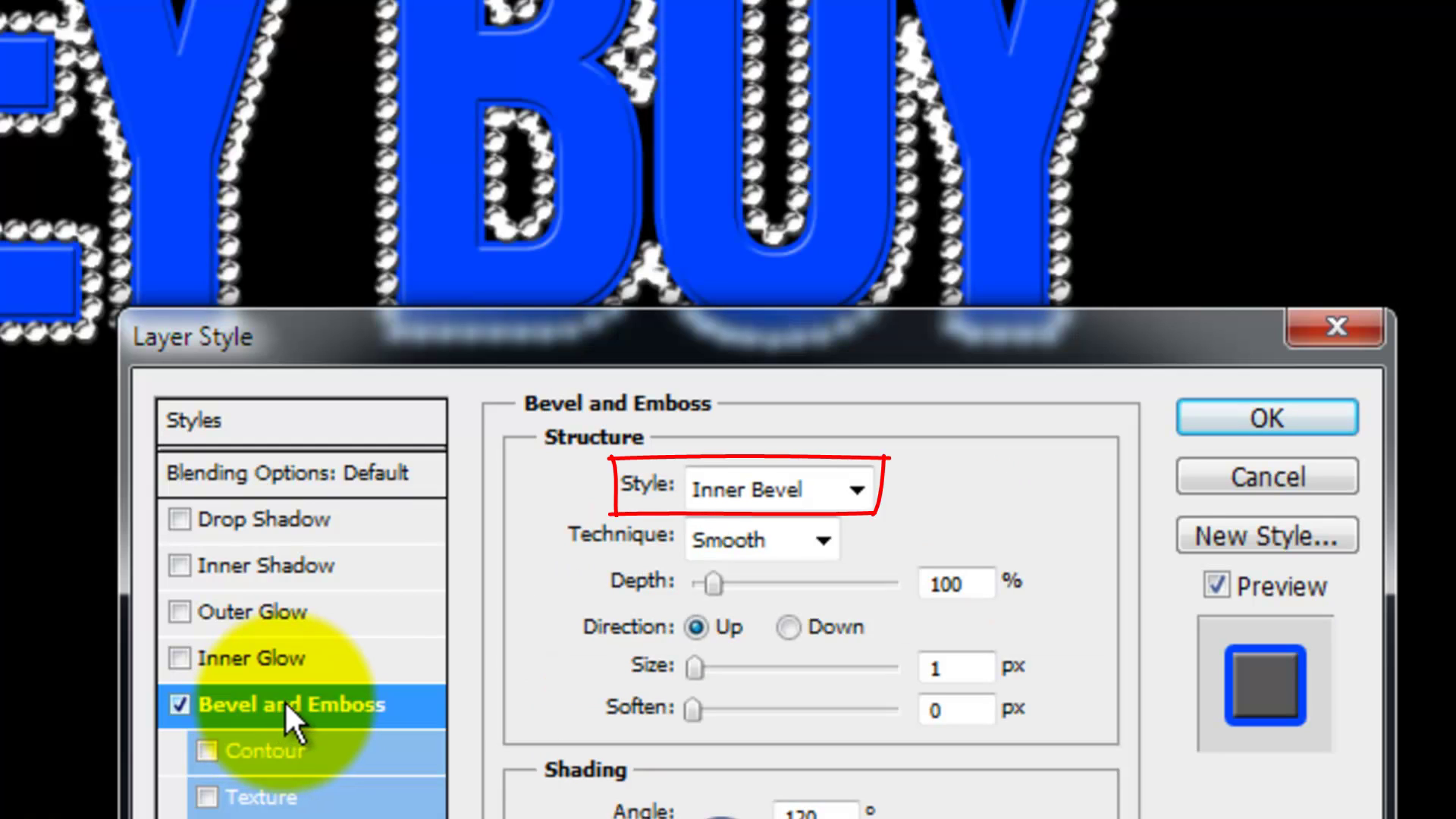
left_click(823, 543)
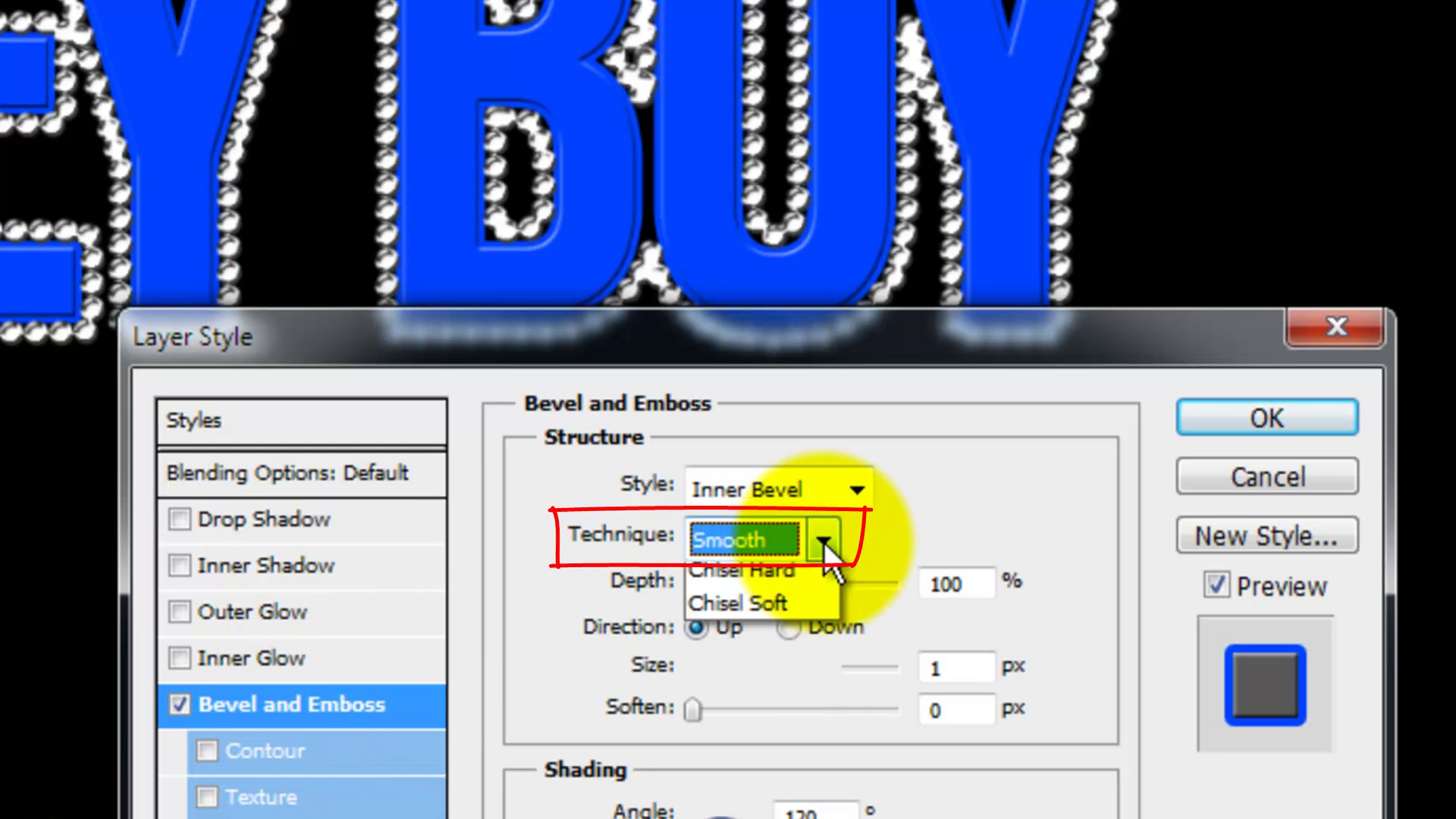
left_click(789, 609)
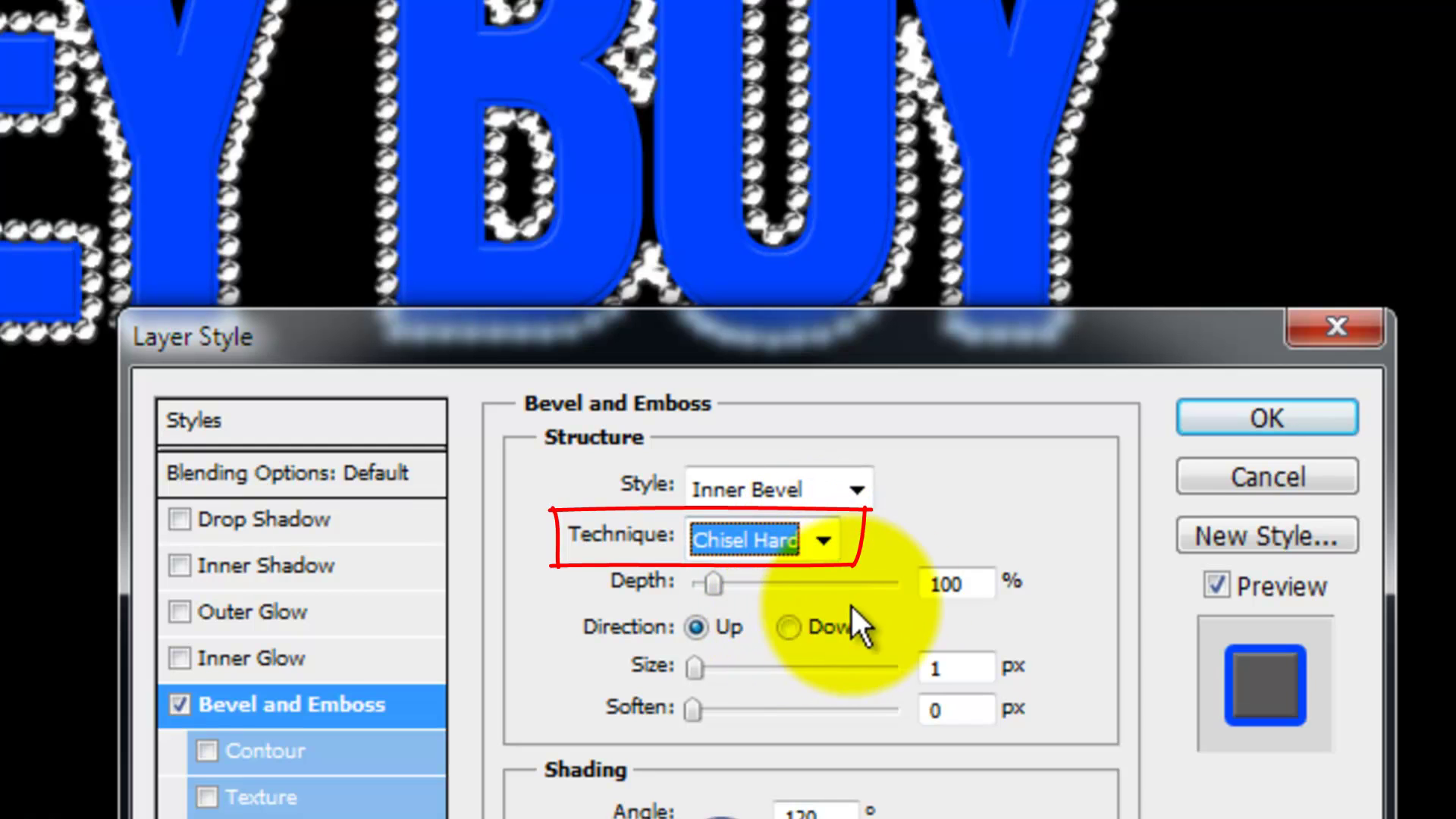
double_click(987, 581)
type("154")
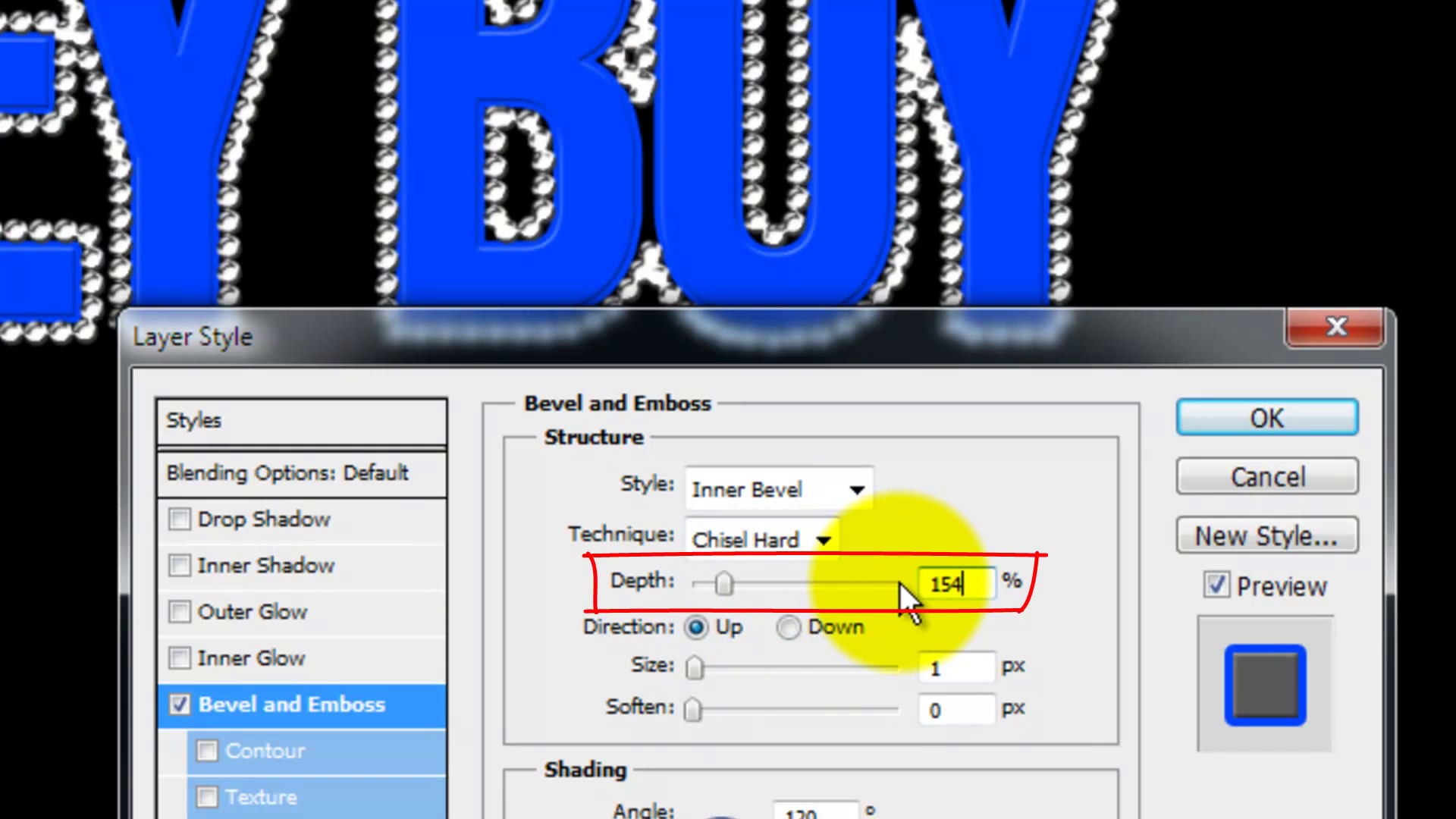
double_click(939, 666)
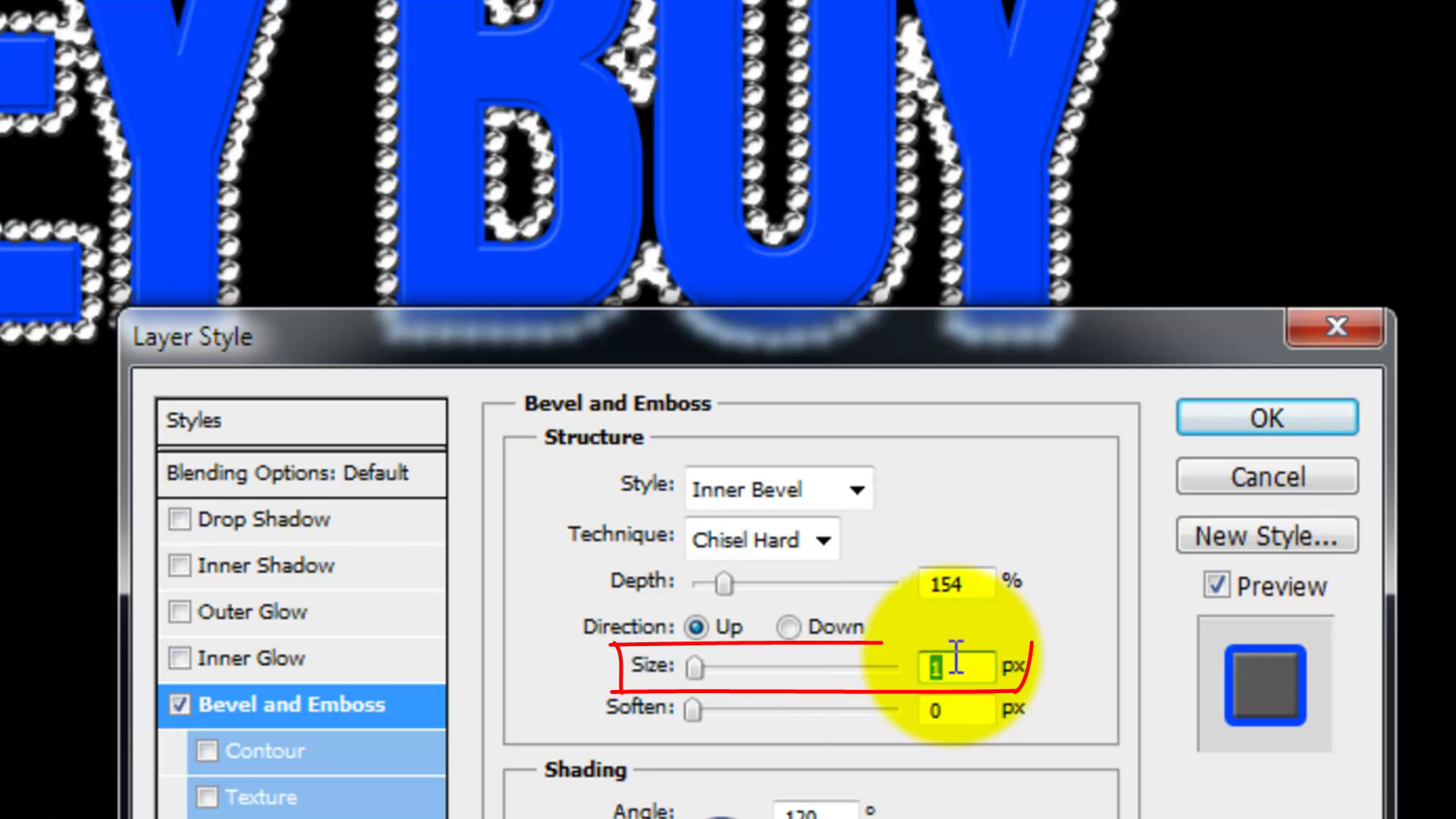
type("40")
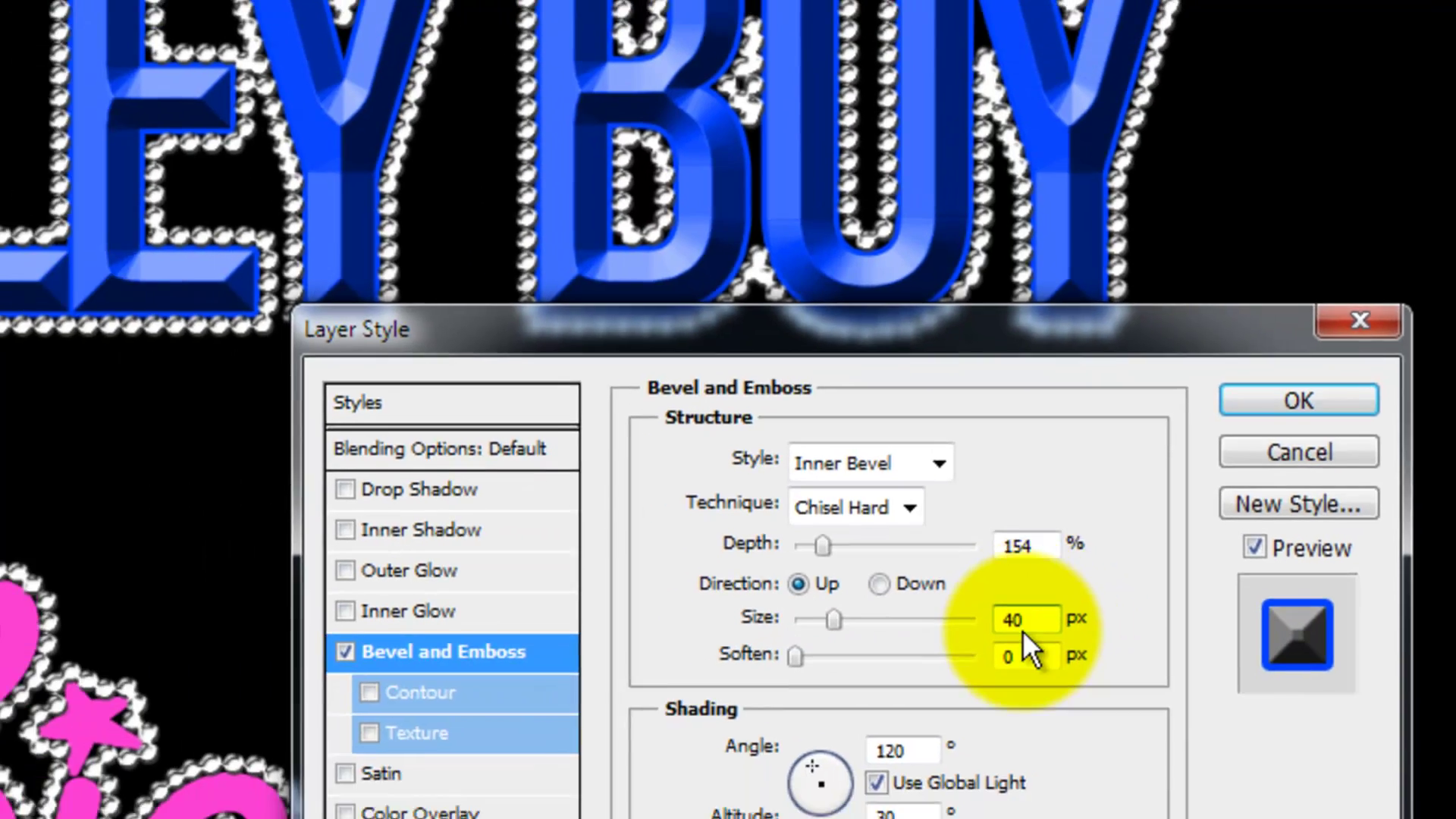
Set a Cone gloss contour, 58% highlight and 32% shadow opacity, and apply the style
left_click(1109, 637)
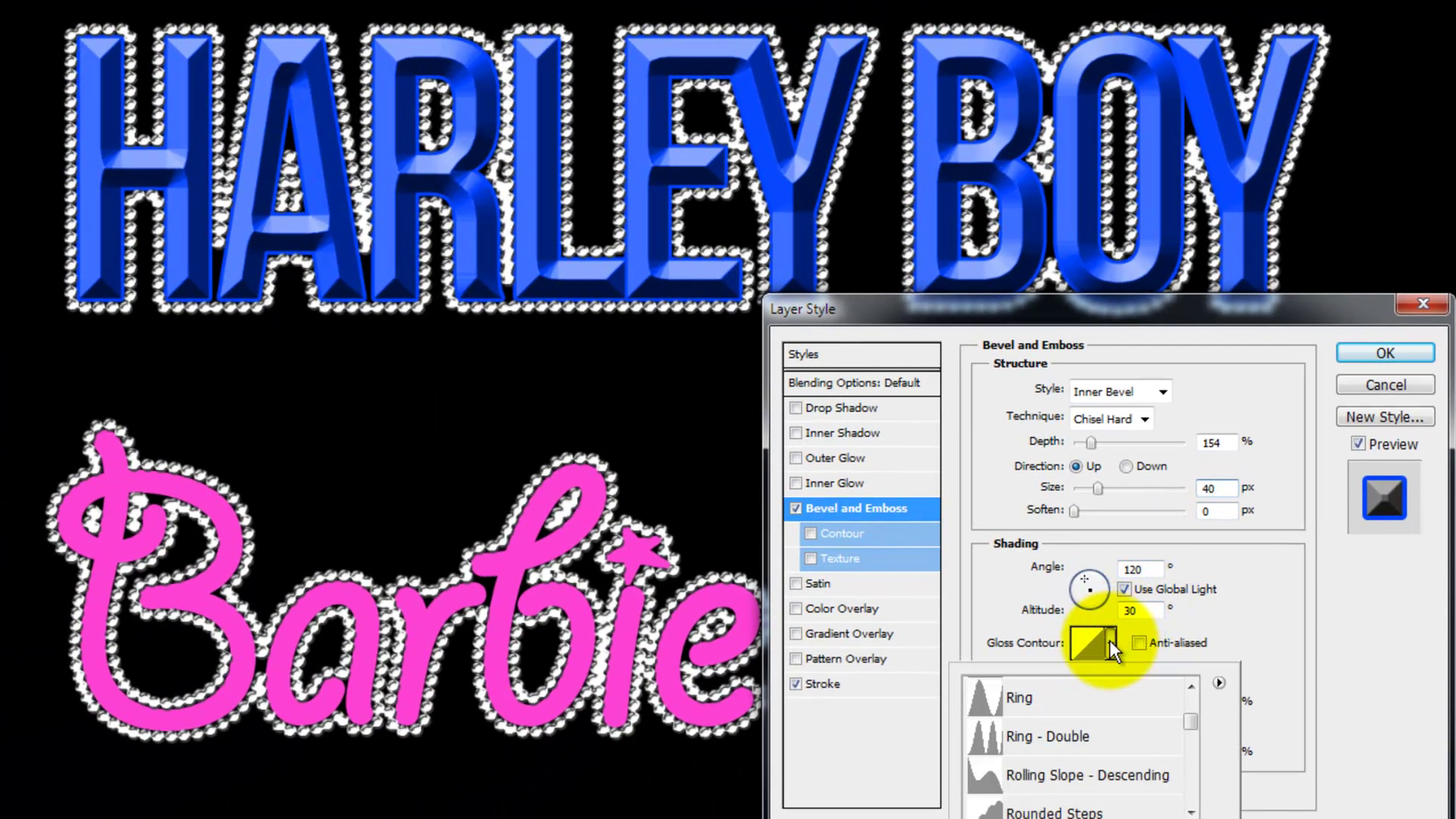
scroll(1185, 723, "down", 1)
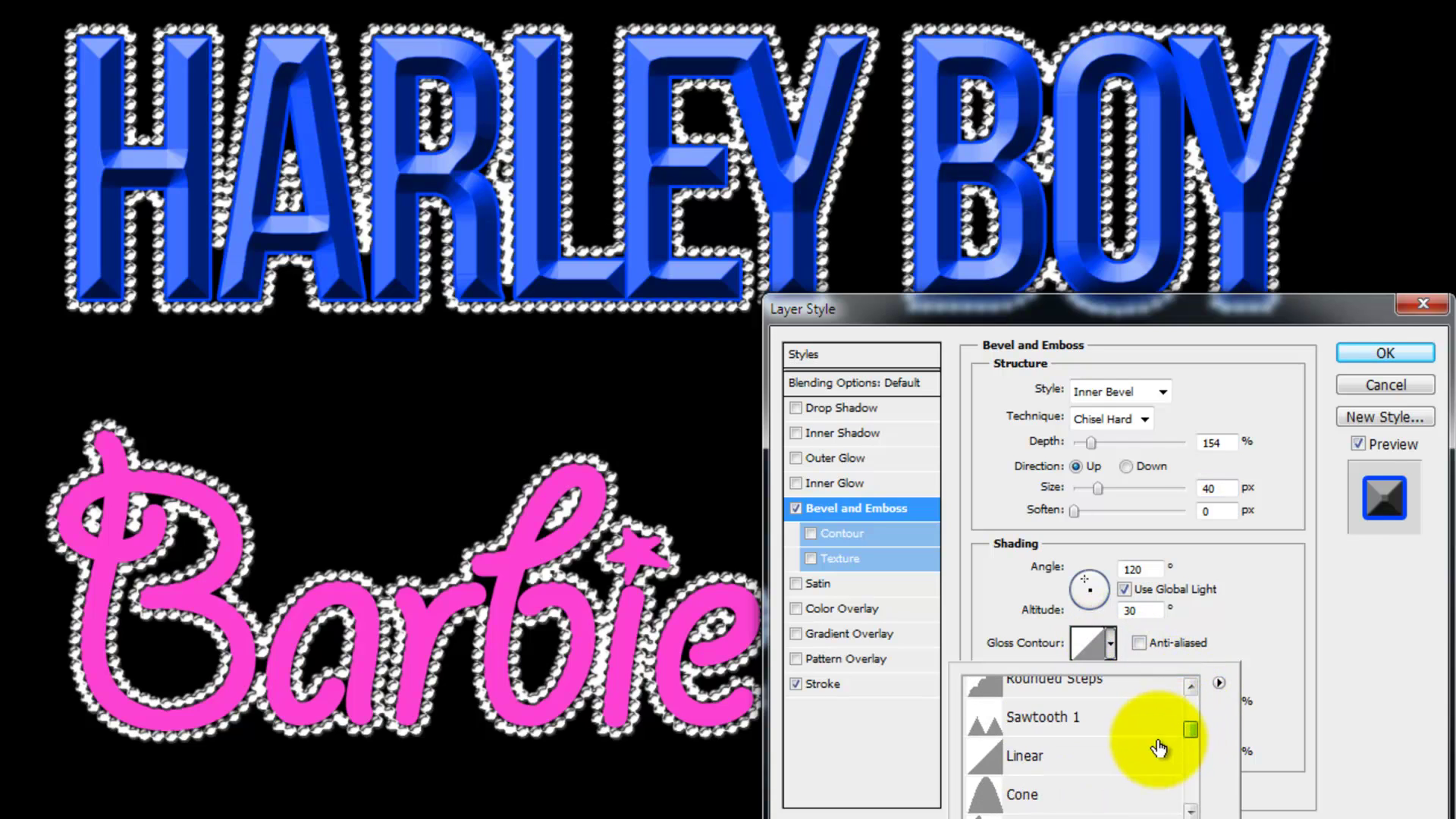
left_click(1074, 791)
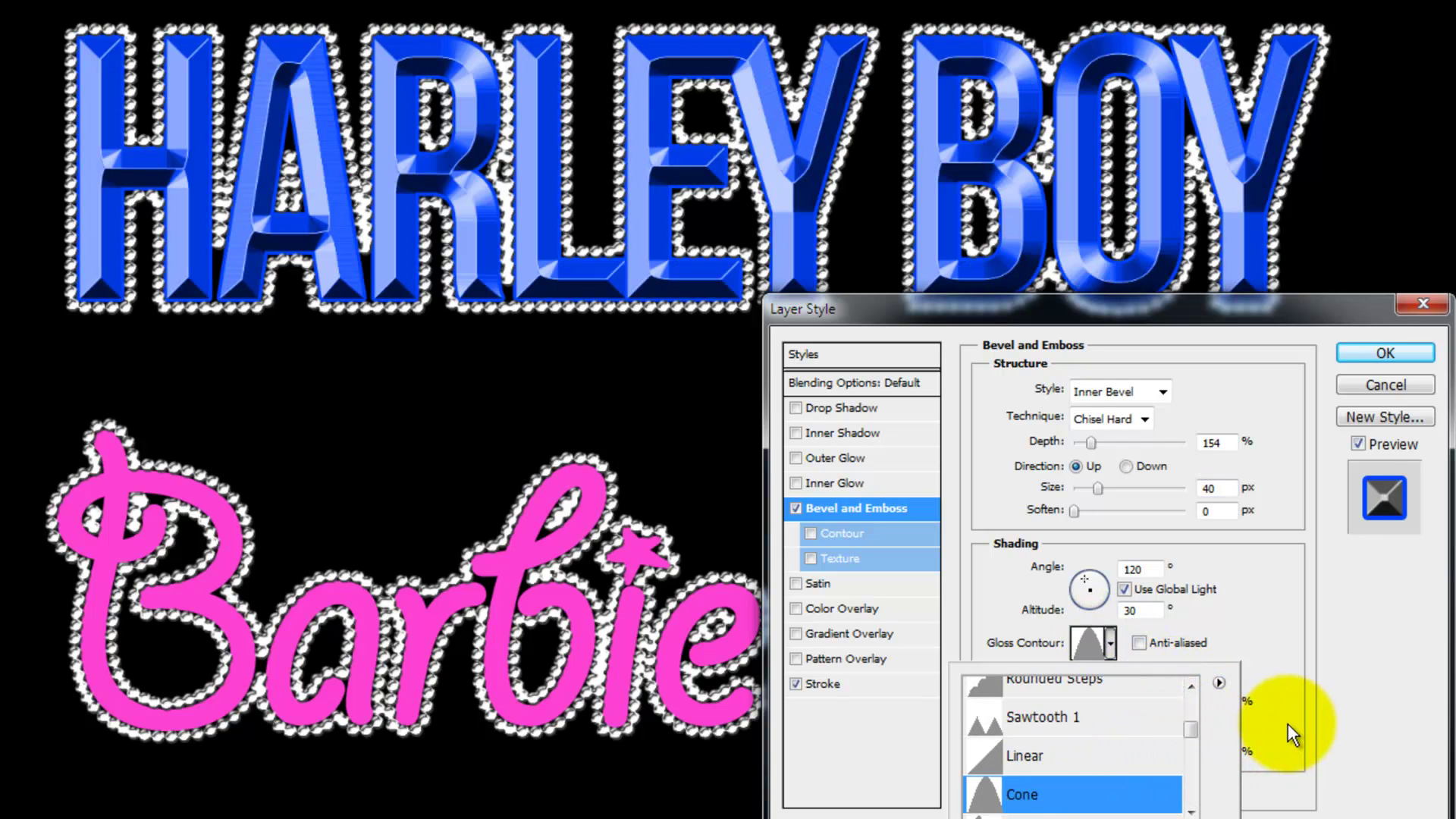
left_click(1289, 725)
left_click(1155, 703)
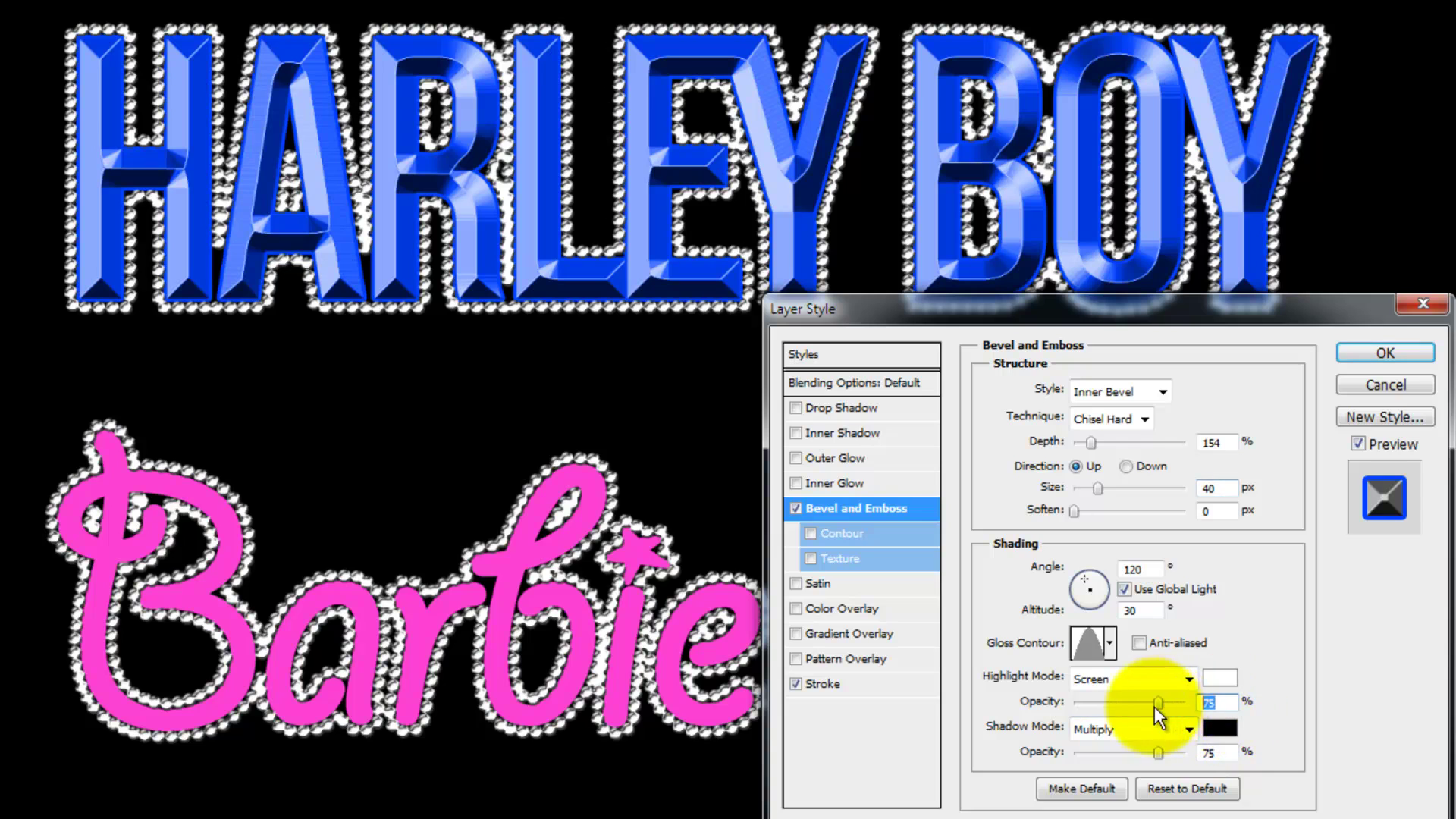
type("58")
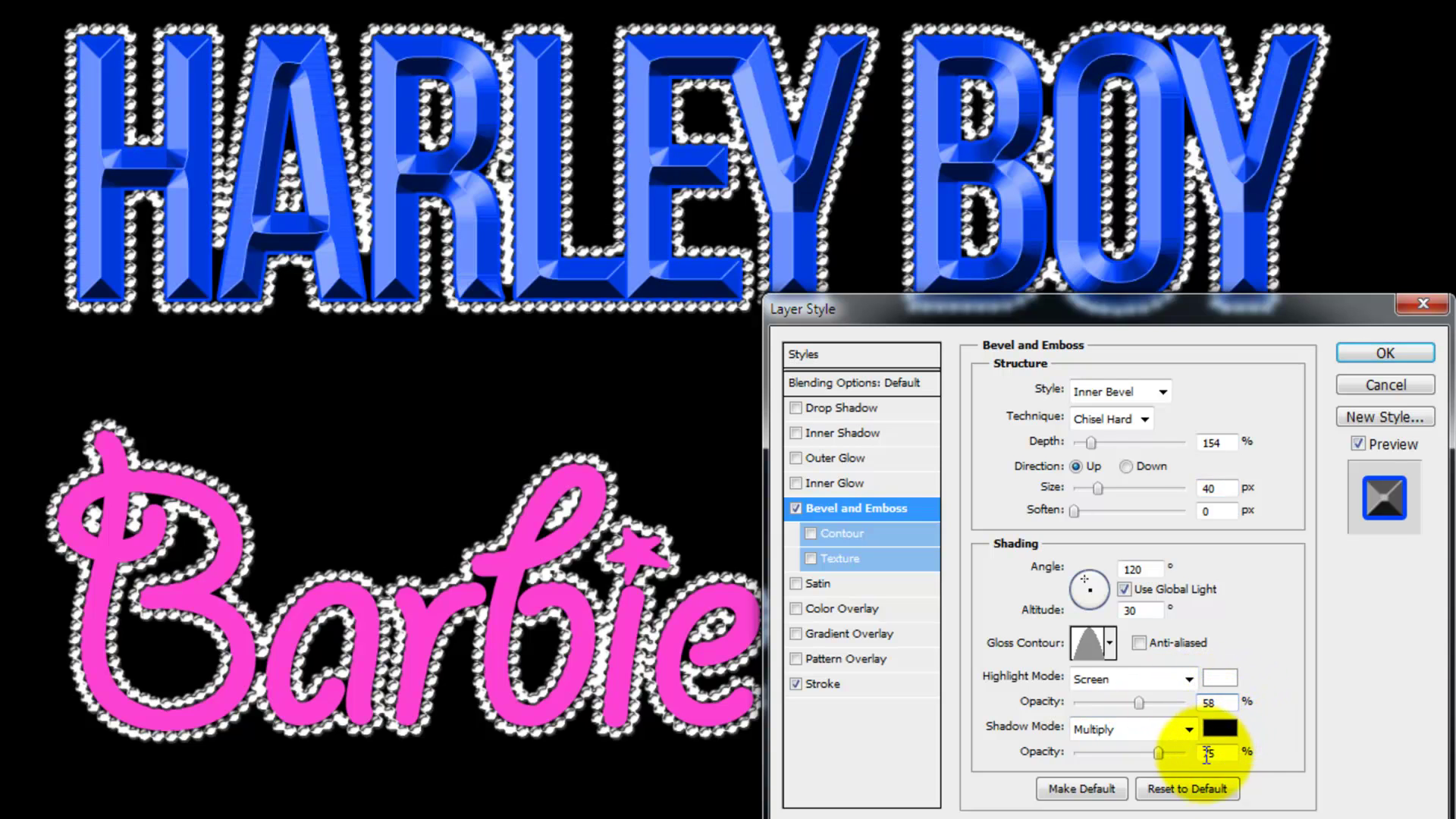
double_click(1207, 753)
type("3")
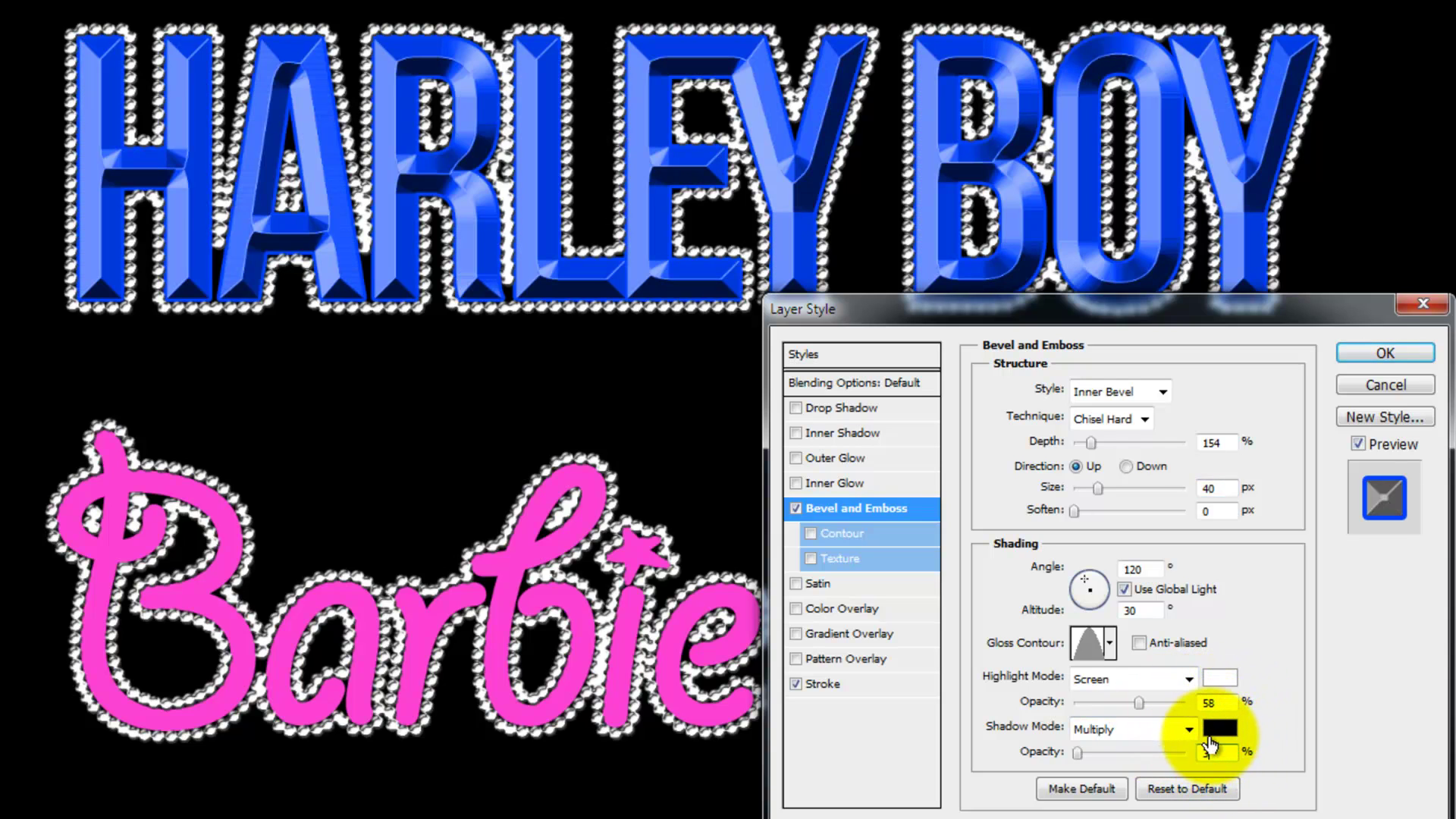
type("2")
left_click(1387, 355)
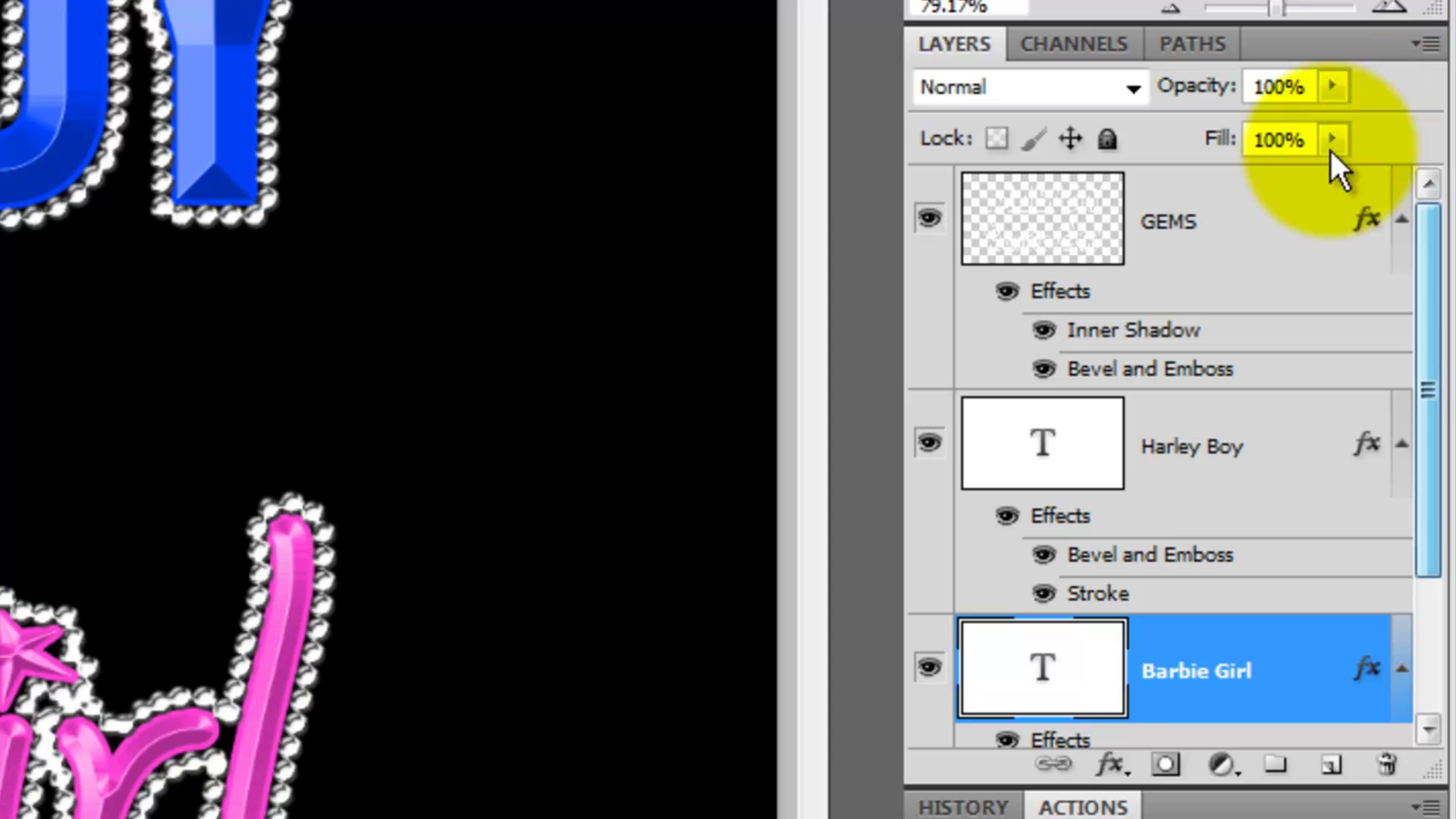
With GEMS active, stamp all visible layers into a new Layer 1 (Ctrl+Shift+Alt+E)
left_click(1288, 200)
key("ctrl+shift+alt+e")
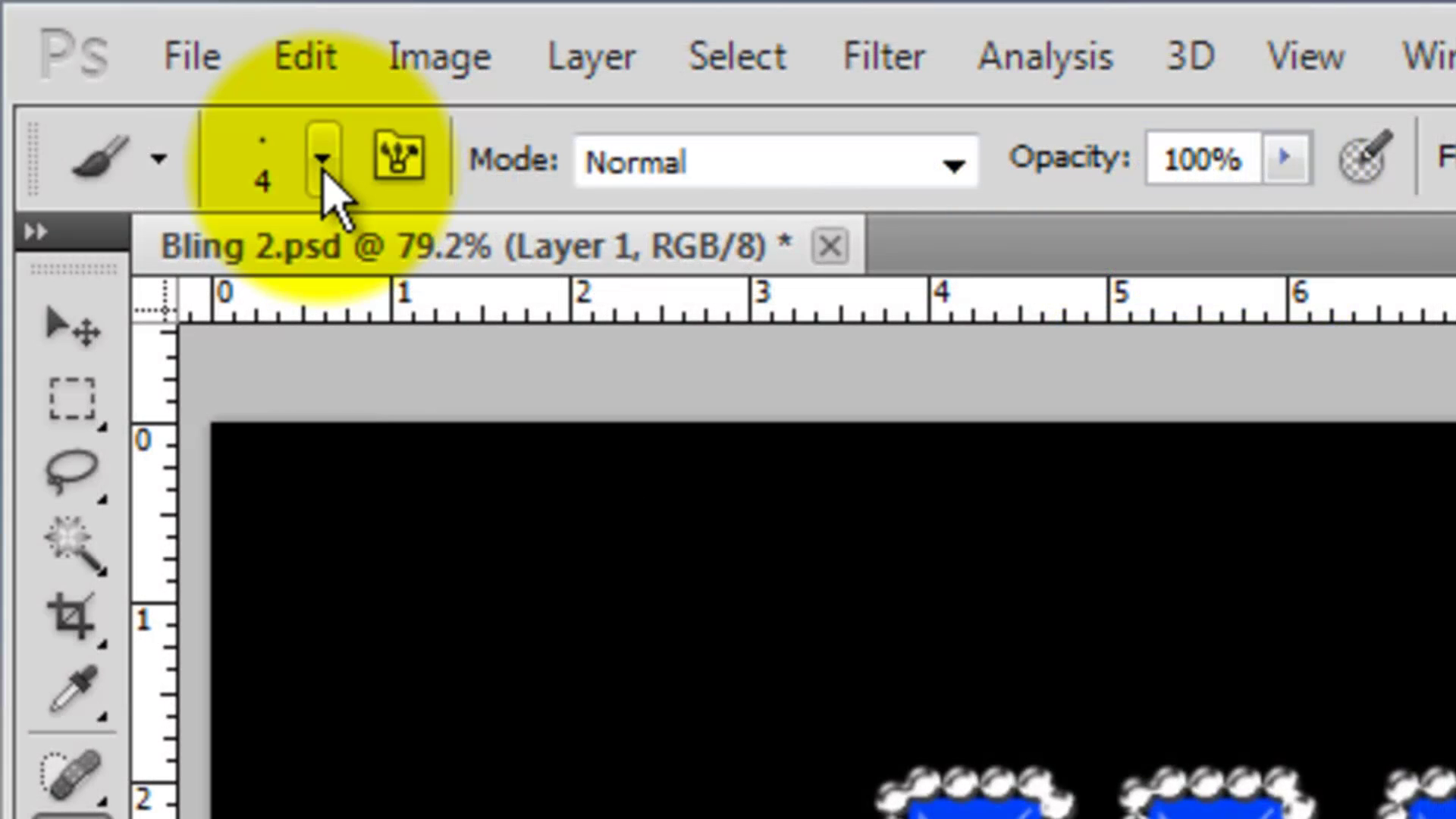
Choose the Twinkle set from the Brush Preset picker's flyout menu
left_click(325, 164)
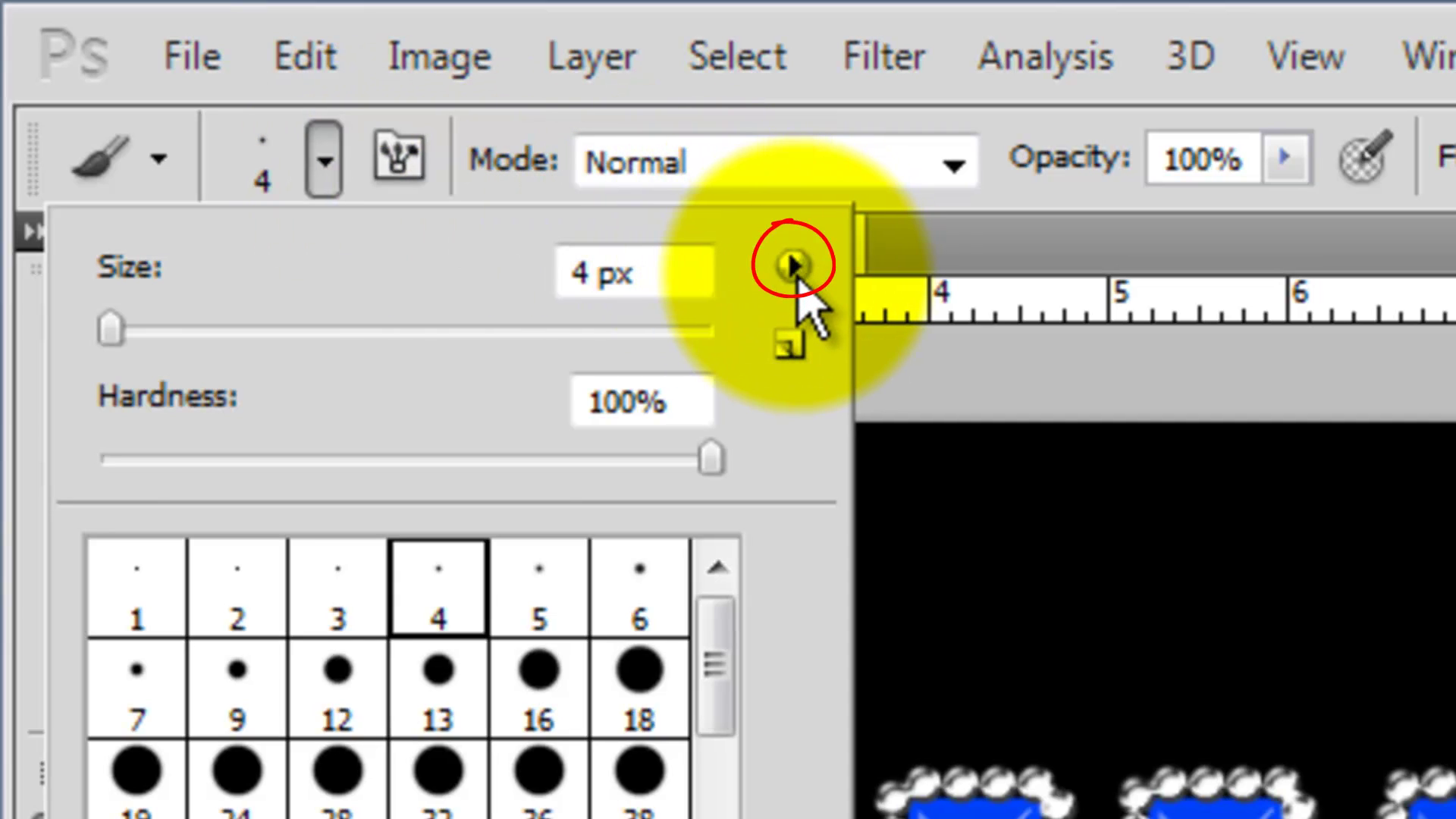
left_click(793, 264)
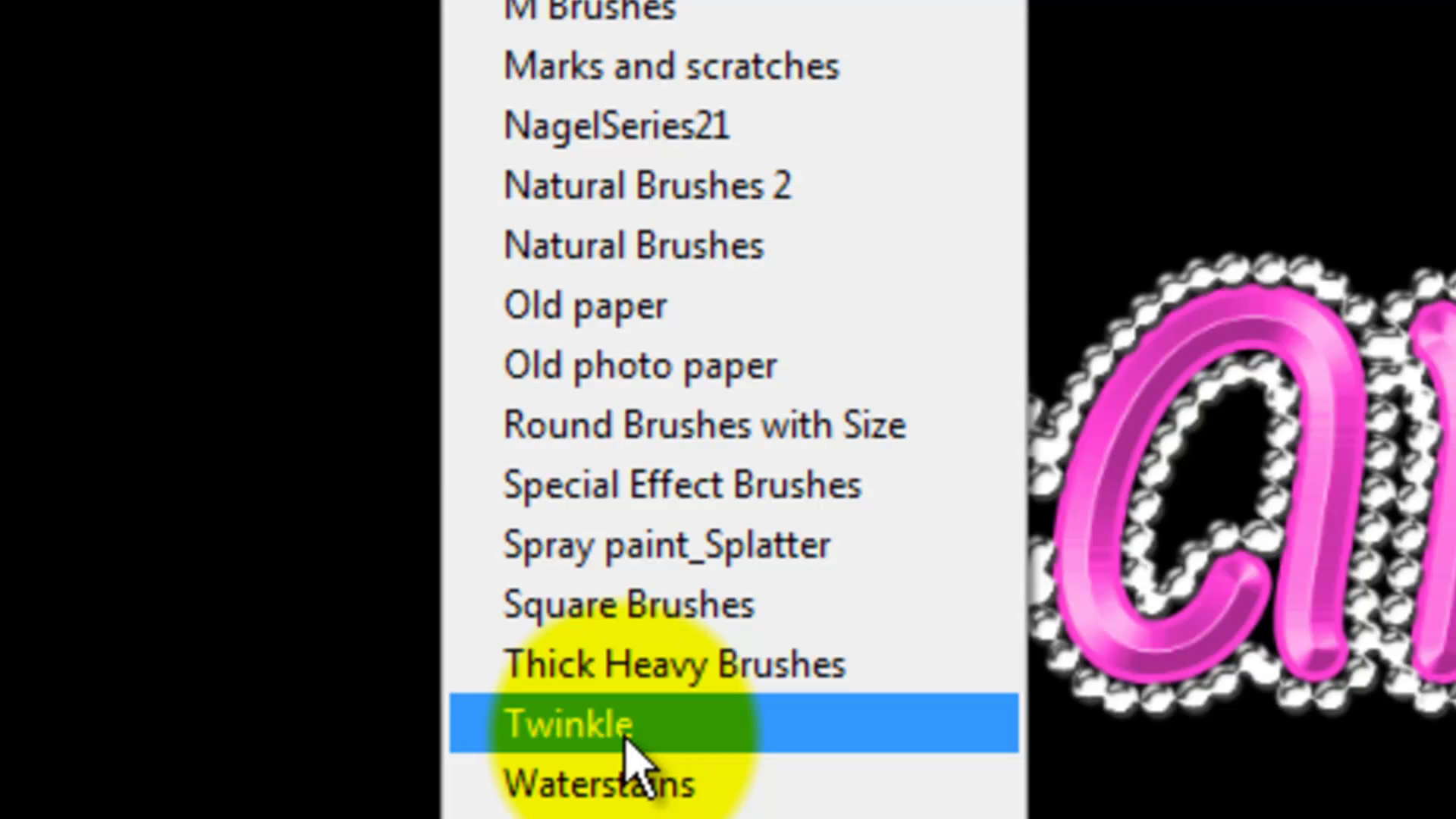
left_click(625, 737)
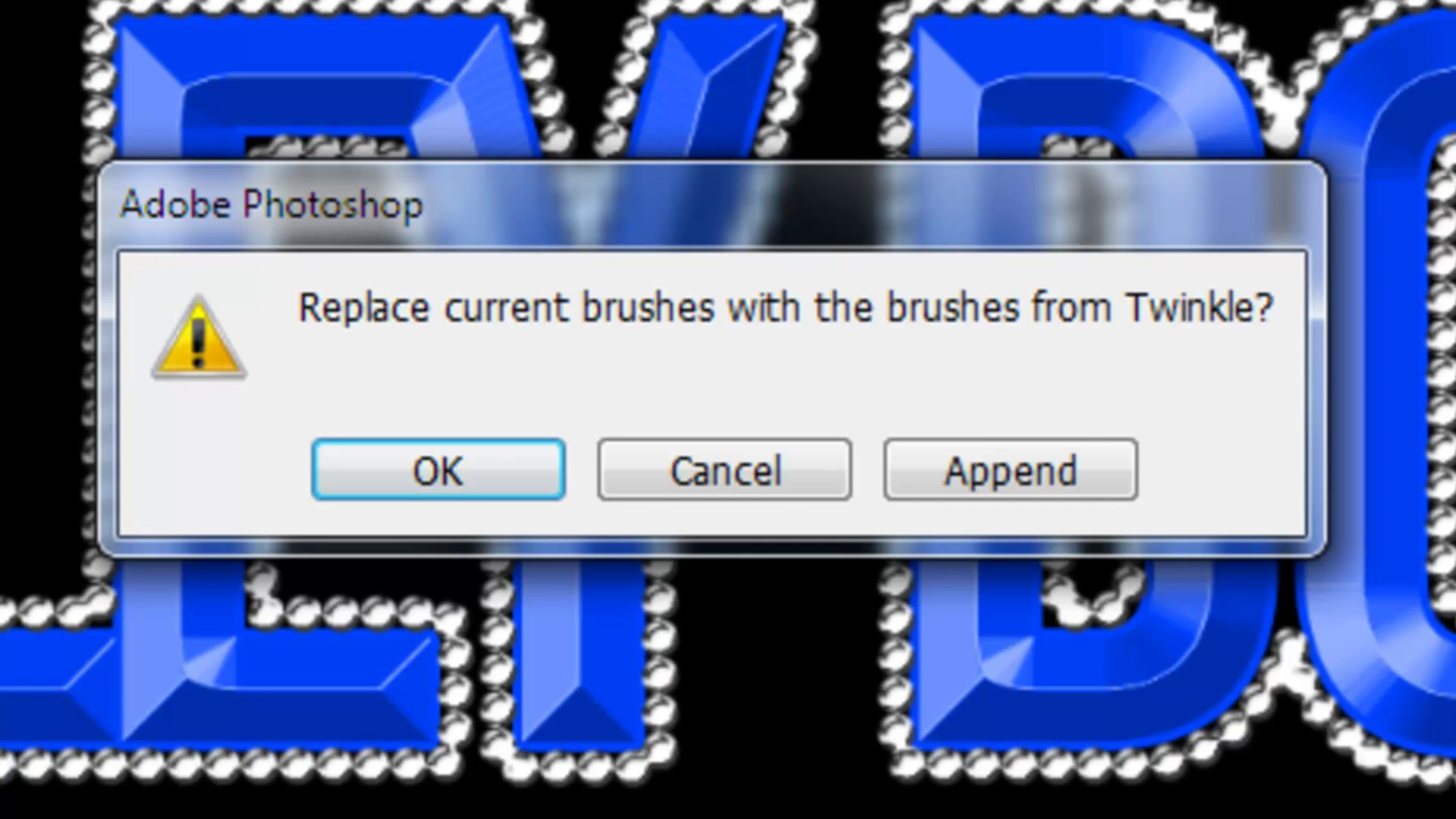
Replace the brushes, pick the 269 px Twinkle star, and shrink it to about 250 px
left_click(421, 471)
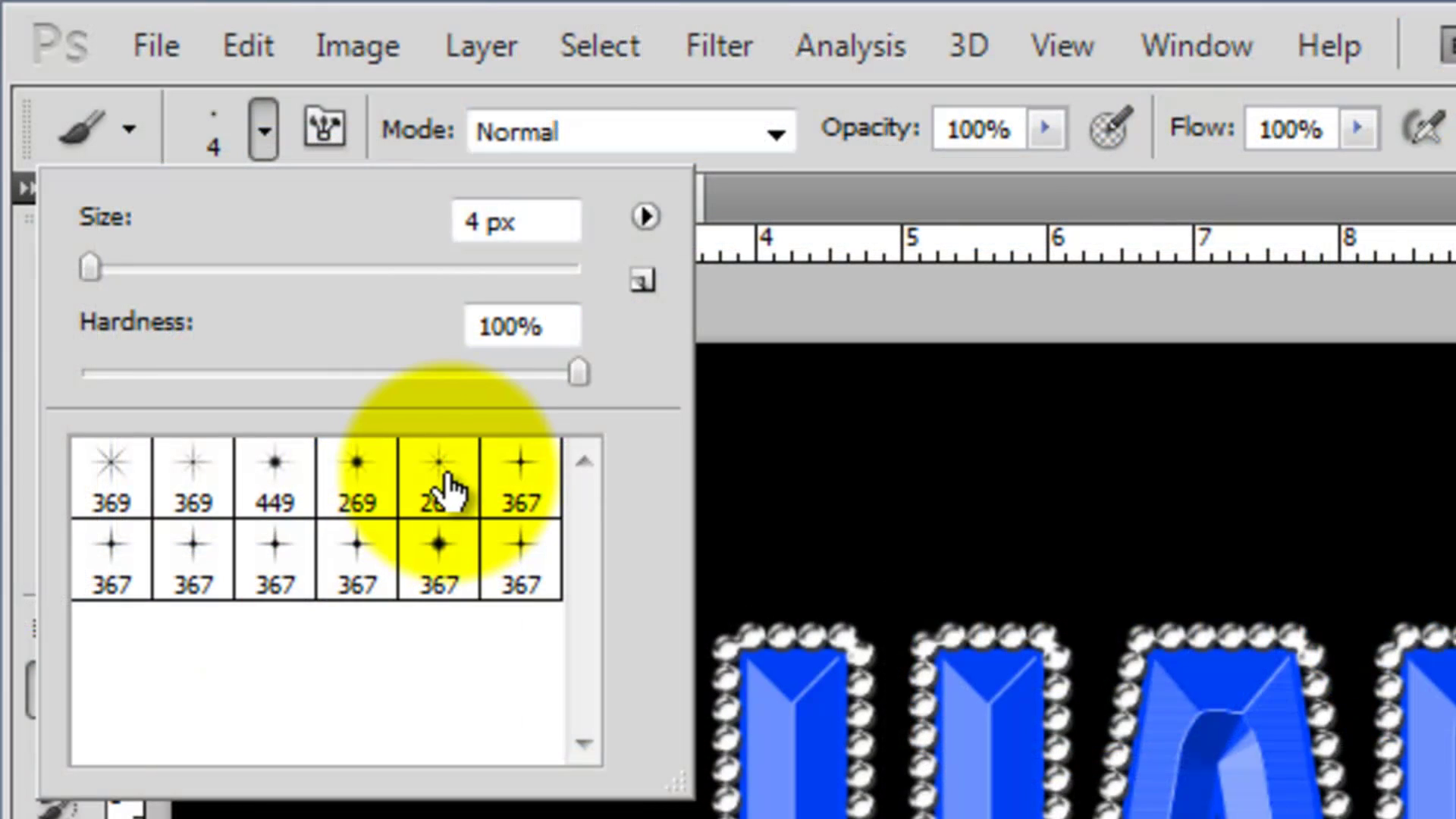
left_click(447, 484)
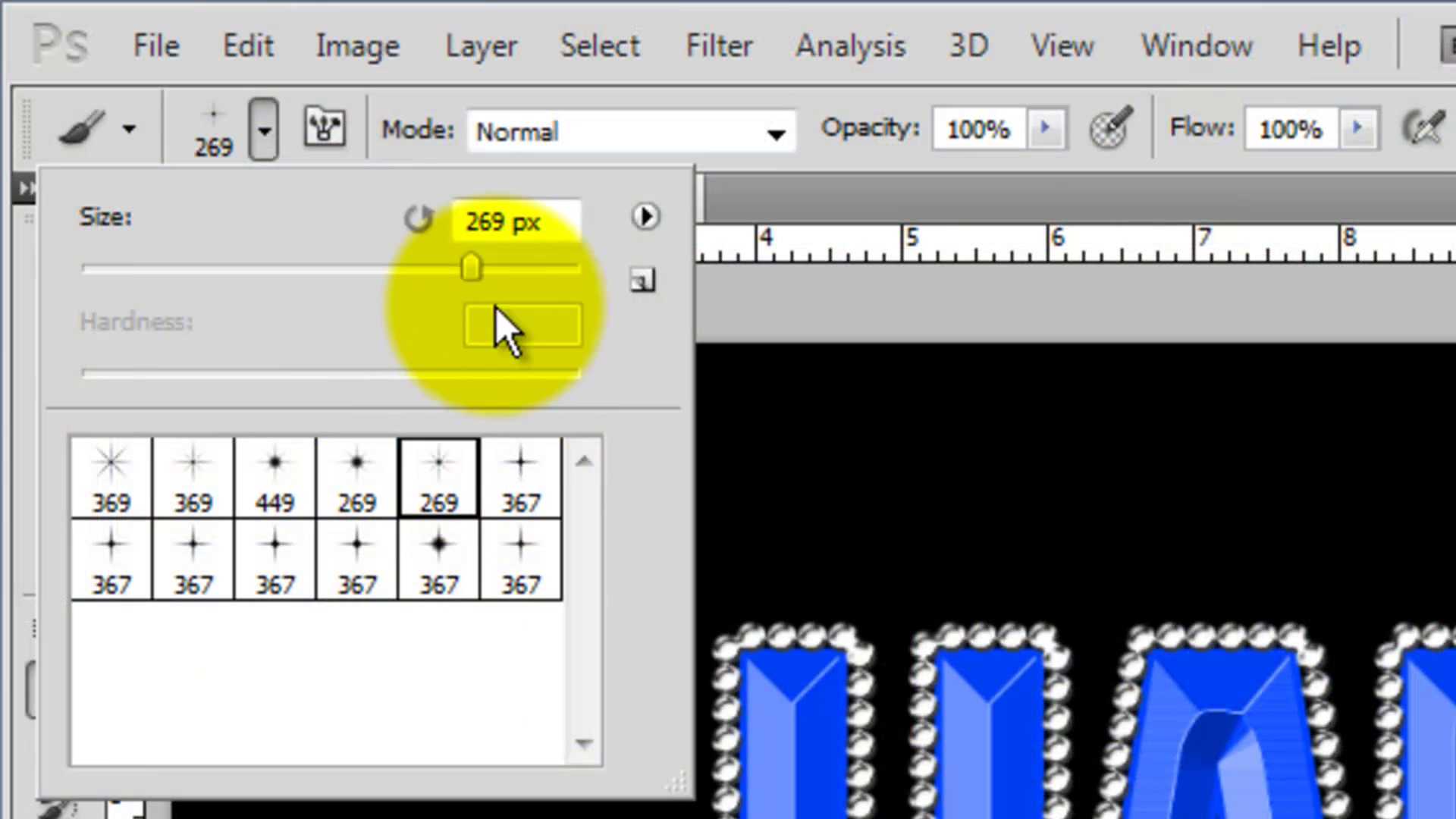
left_click_drag(469, 269, 455, 273)
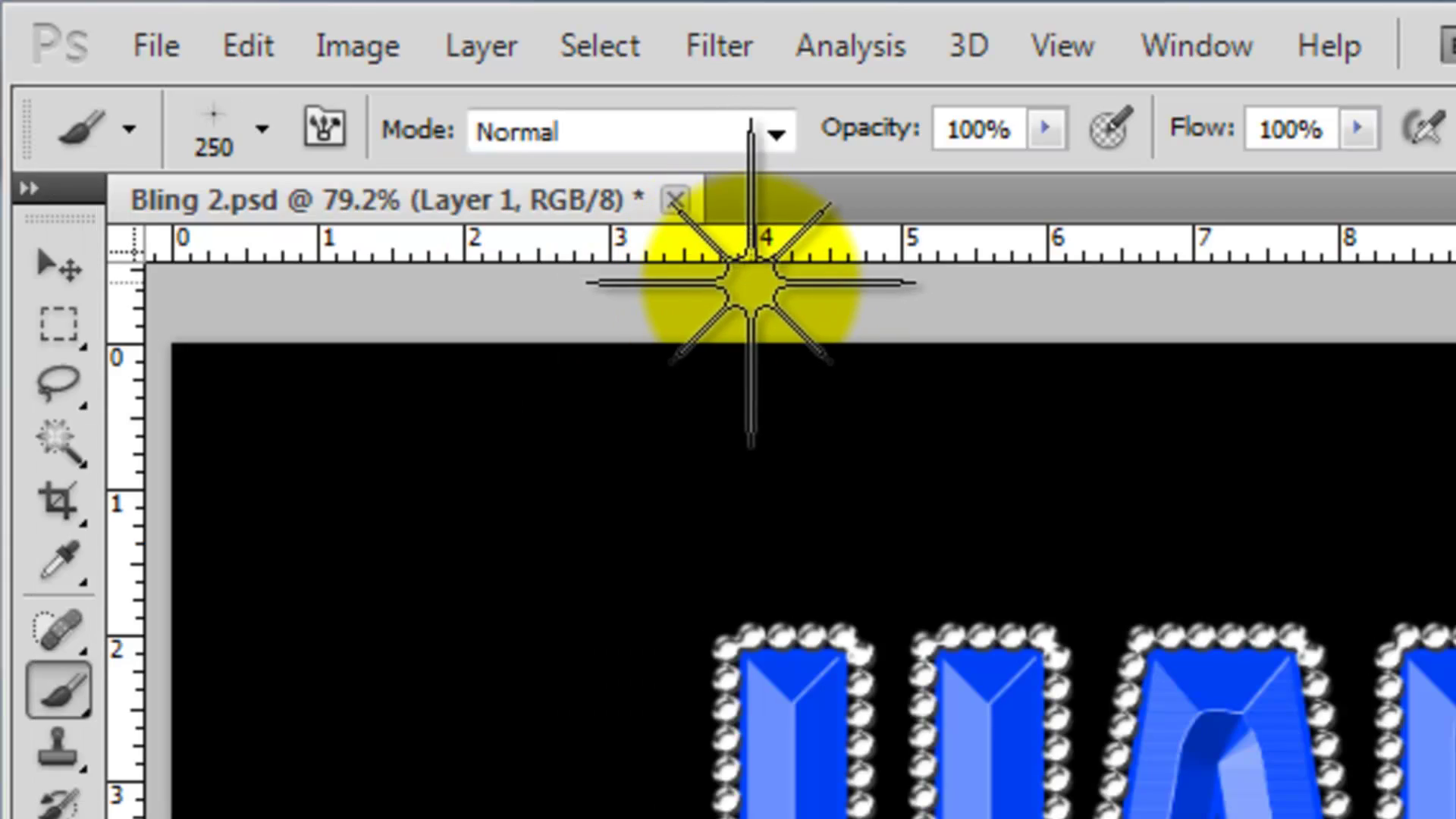